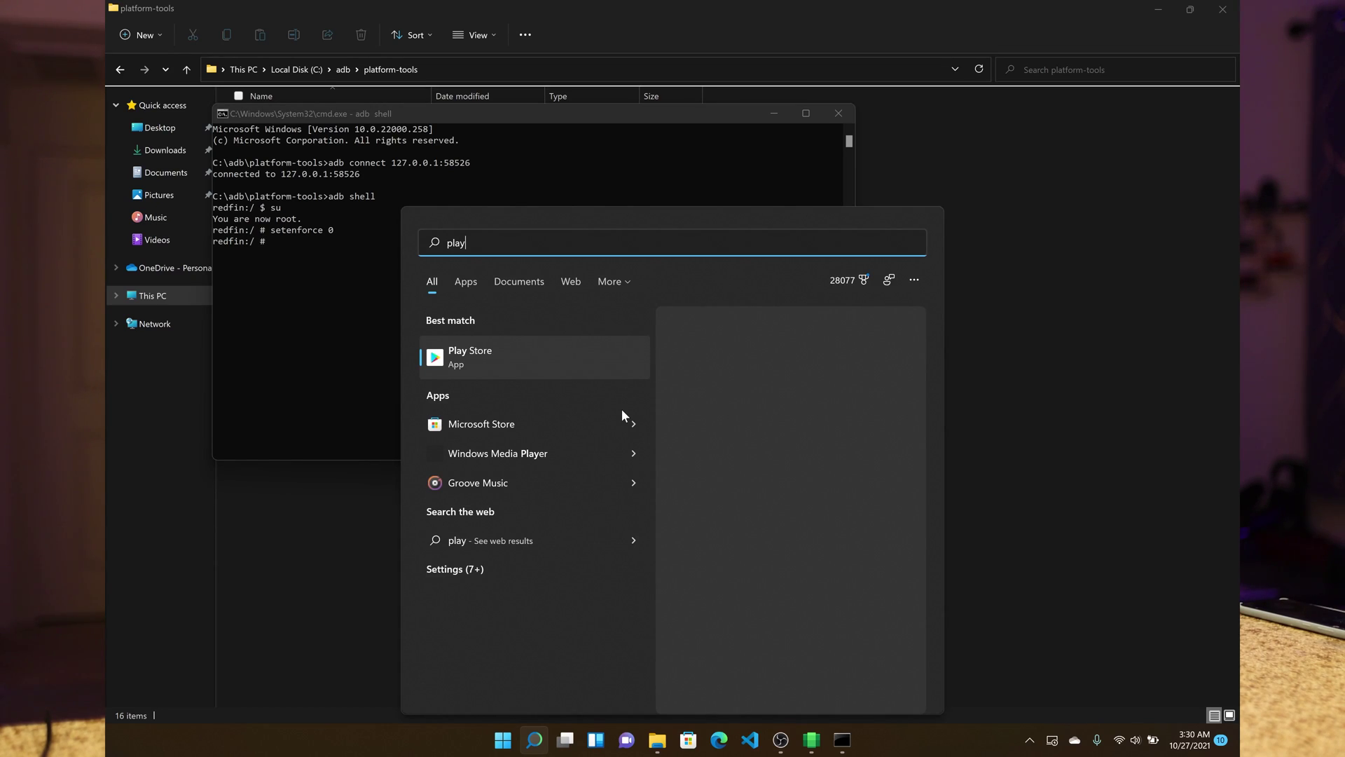
# Step: Scroll down the Play Store Apps page and restore the window to a smaller size
pyautogui.scroll(-5, 738, 406)
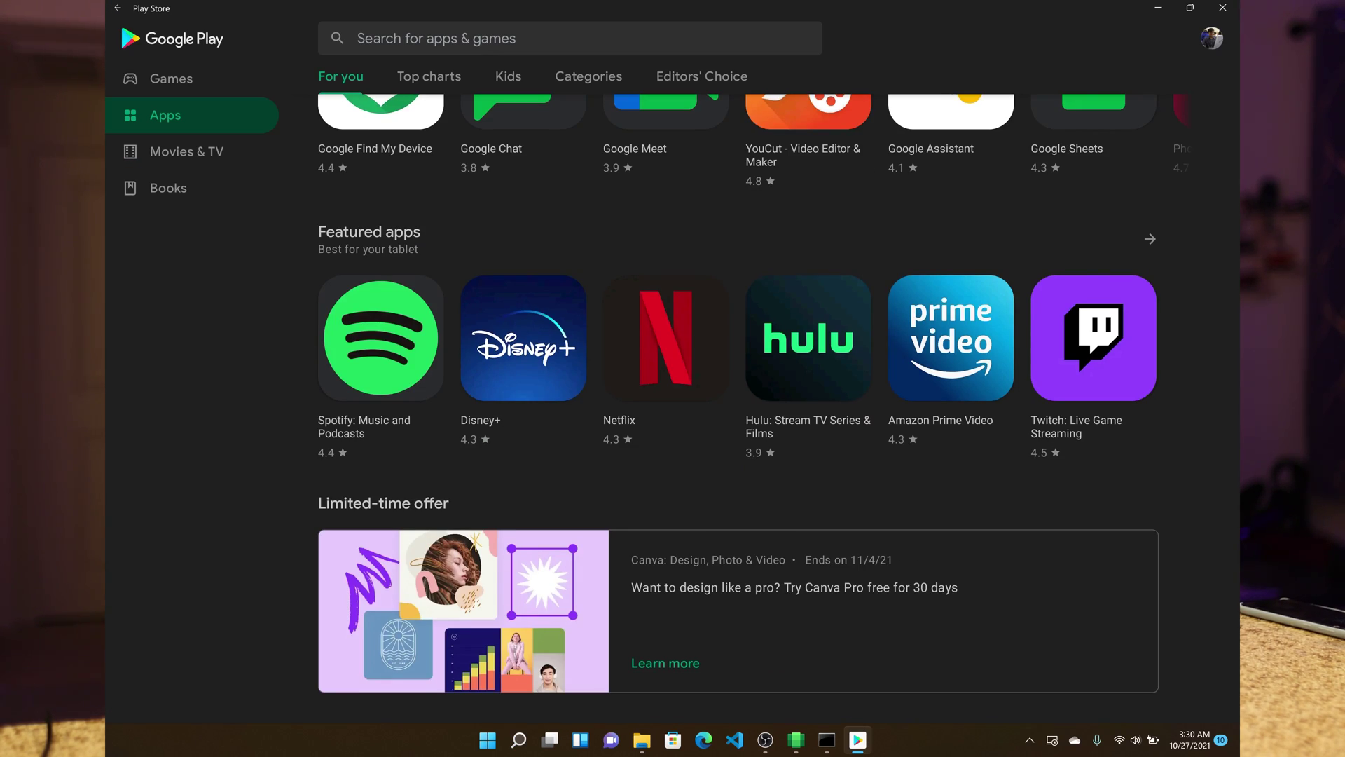
pyautogui.press('super+Down')
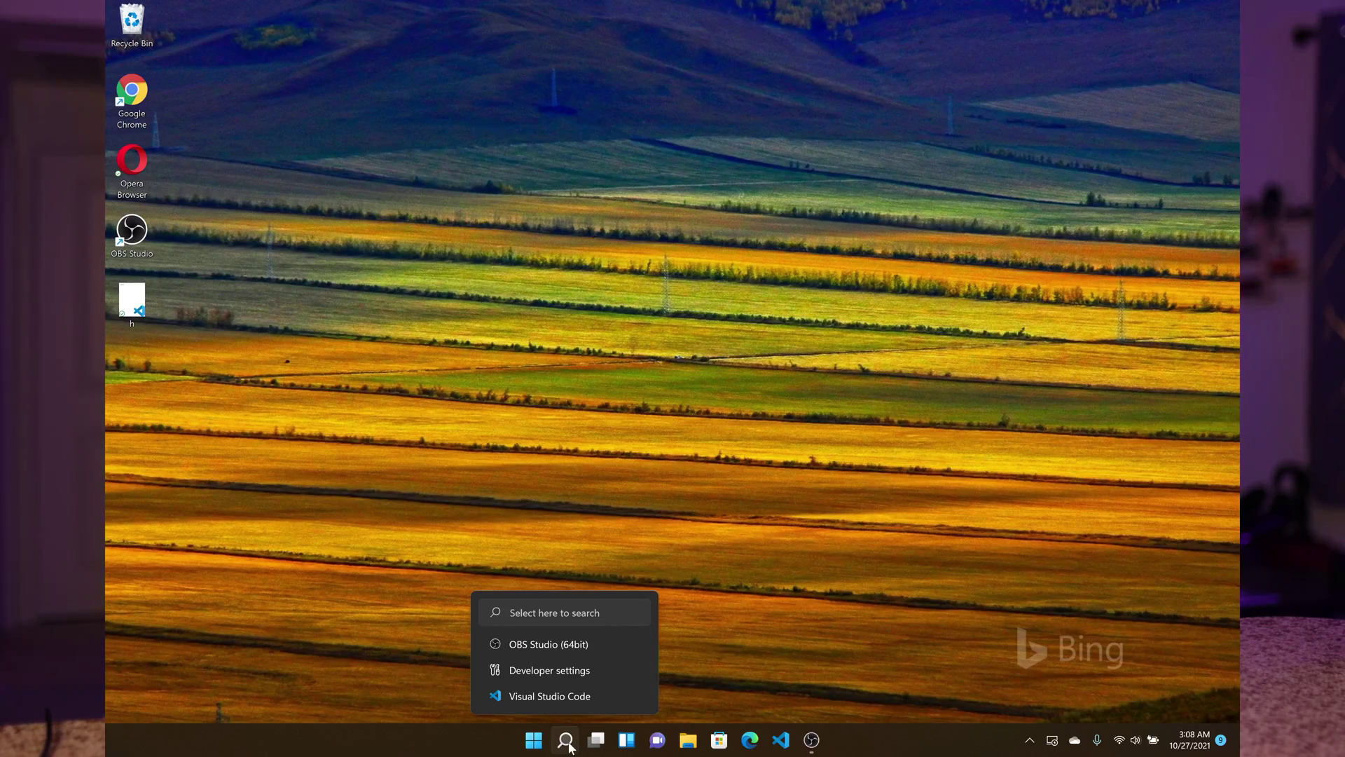
# Step: Search 'developer', open the Developer settings page and switch Developer Mode on
pyautogui.click(569, 745)
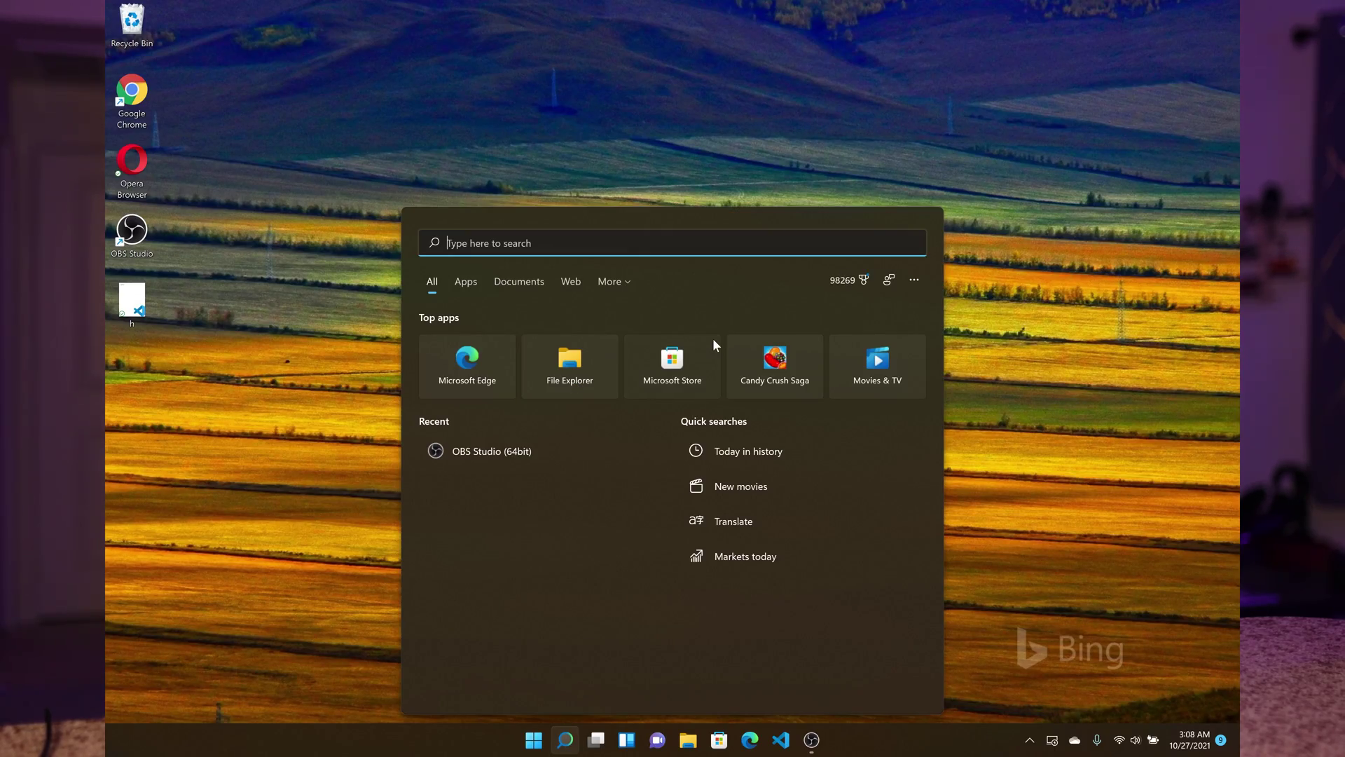
pyautogui.write('develo')
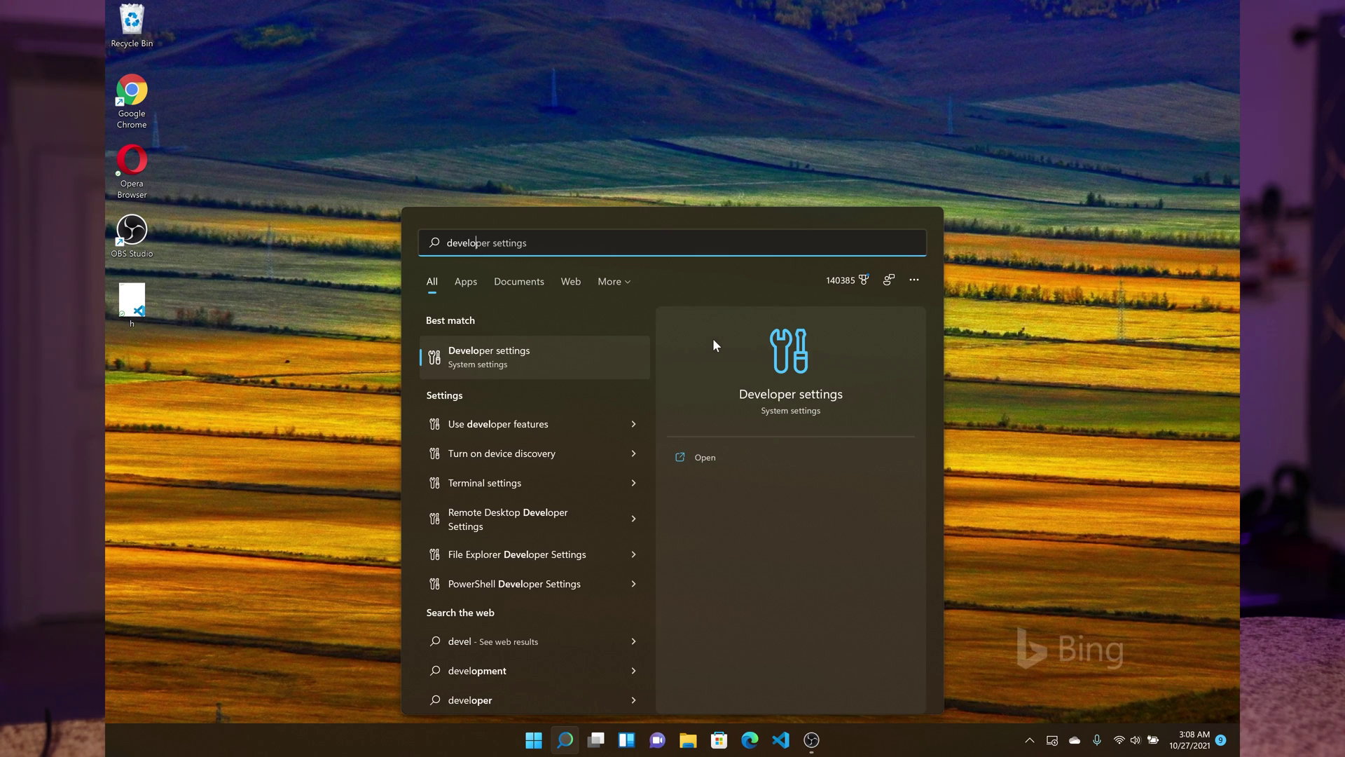
pyautogui.write('per')
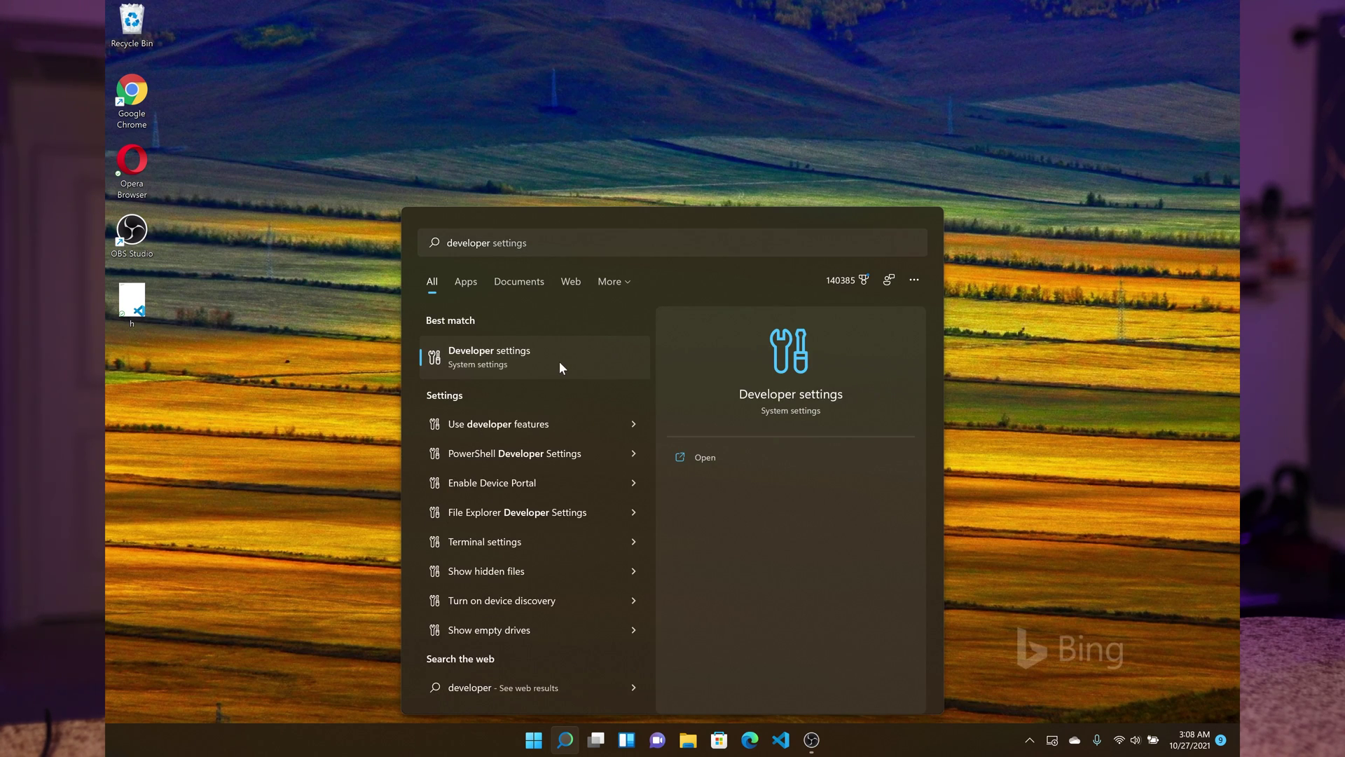
pyautogui.click(559, 363)
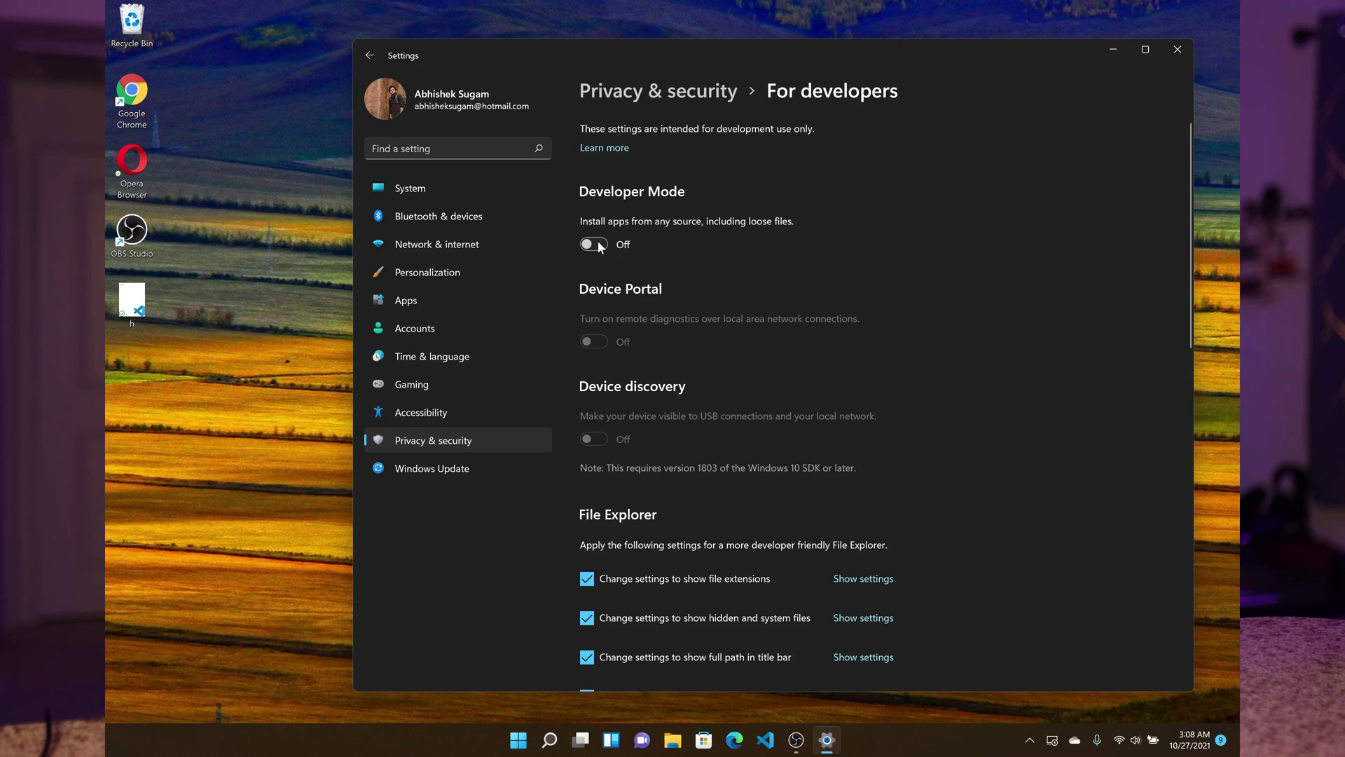
pyautogui.click(595, 243)
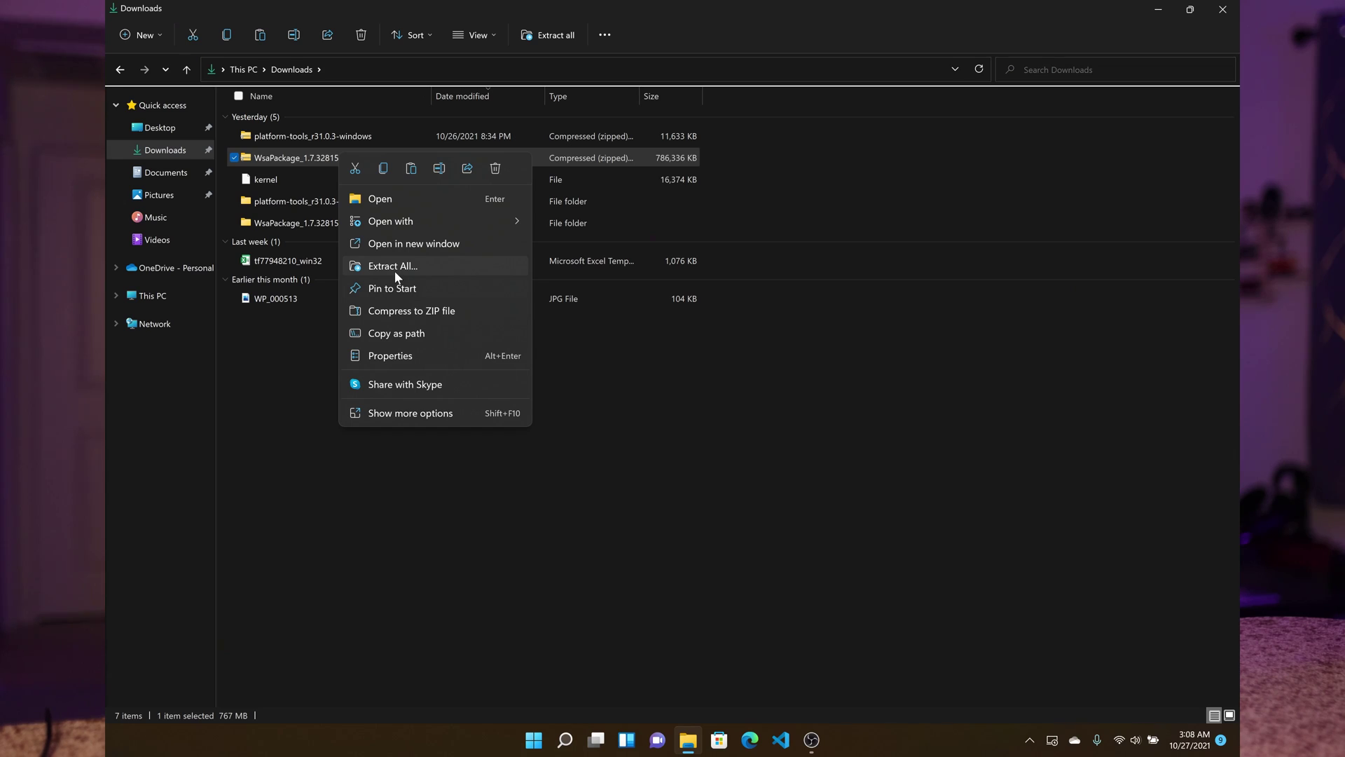
# Step: Start extracting the WsaPackage zip archive in Downloads with Extract All
pyautogui.click(394, 267)
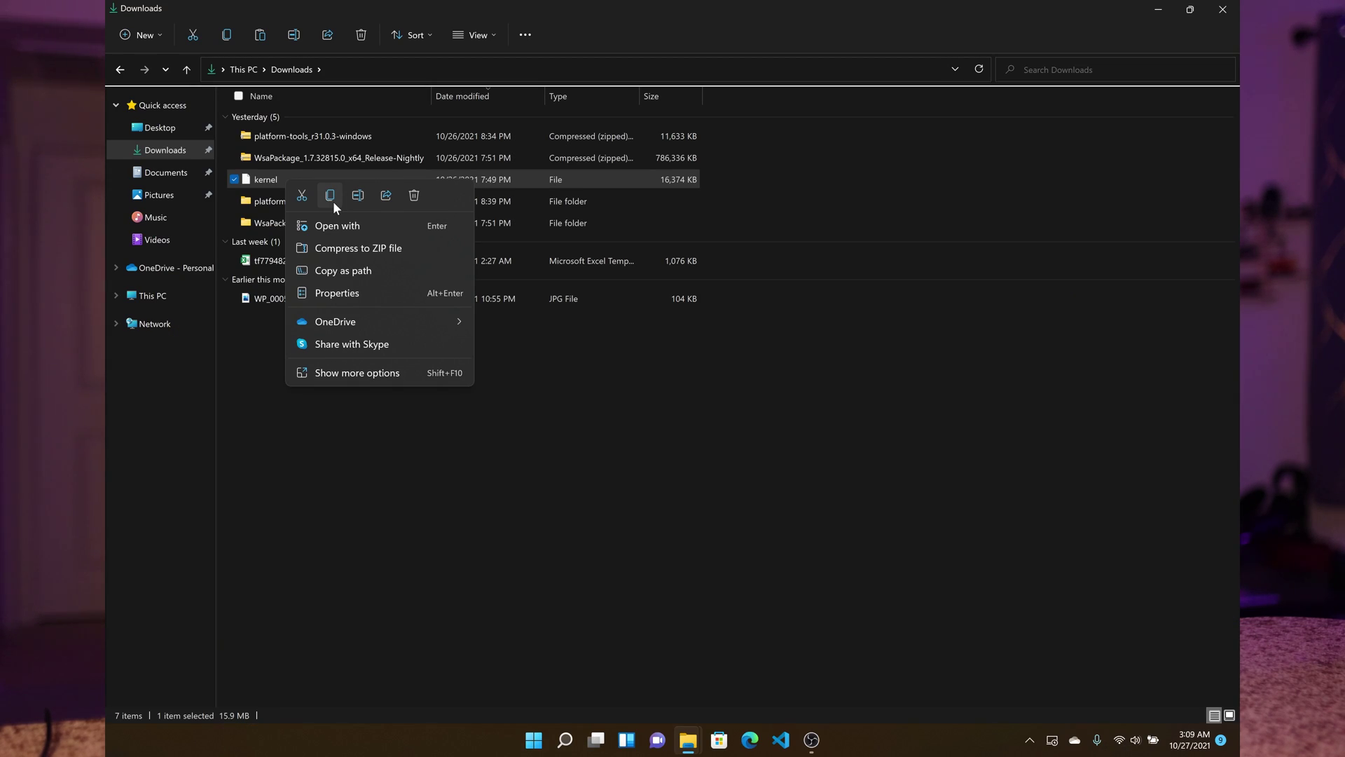
# Step: Paste the copied kernel file into WsaPackage > WsaPackage > Tools, replacing the existing kernel
pyautogui.press('Escape')
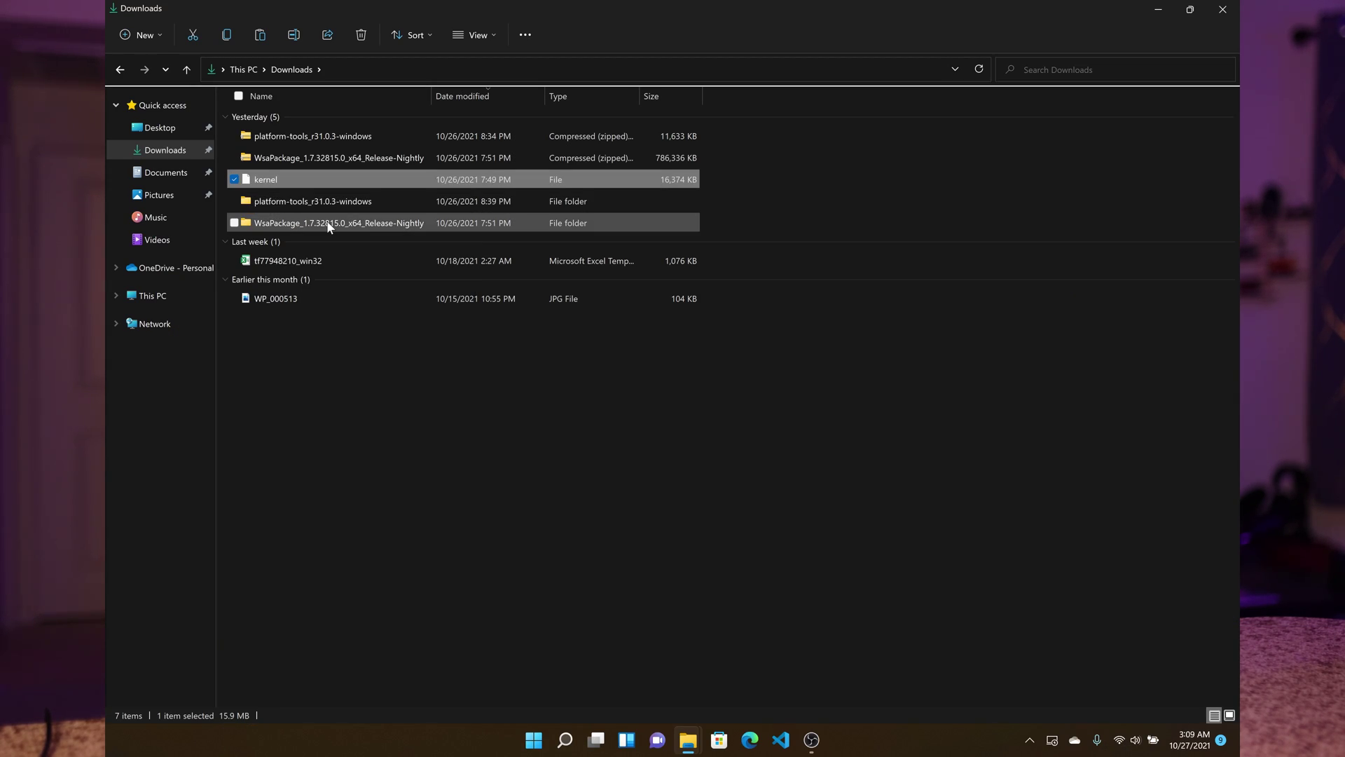
pyautogui.doubleClick(328, 223)
pyautogui.click(429, 122)
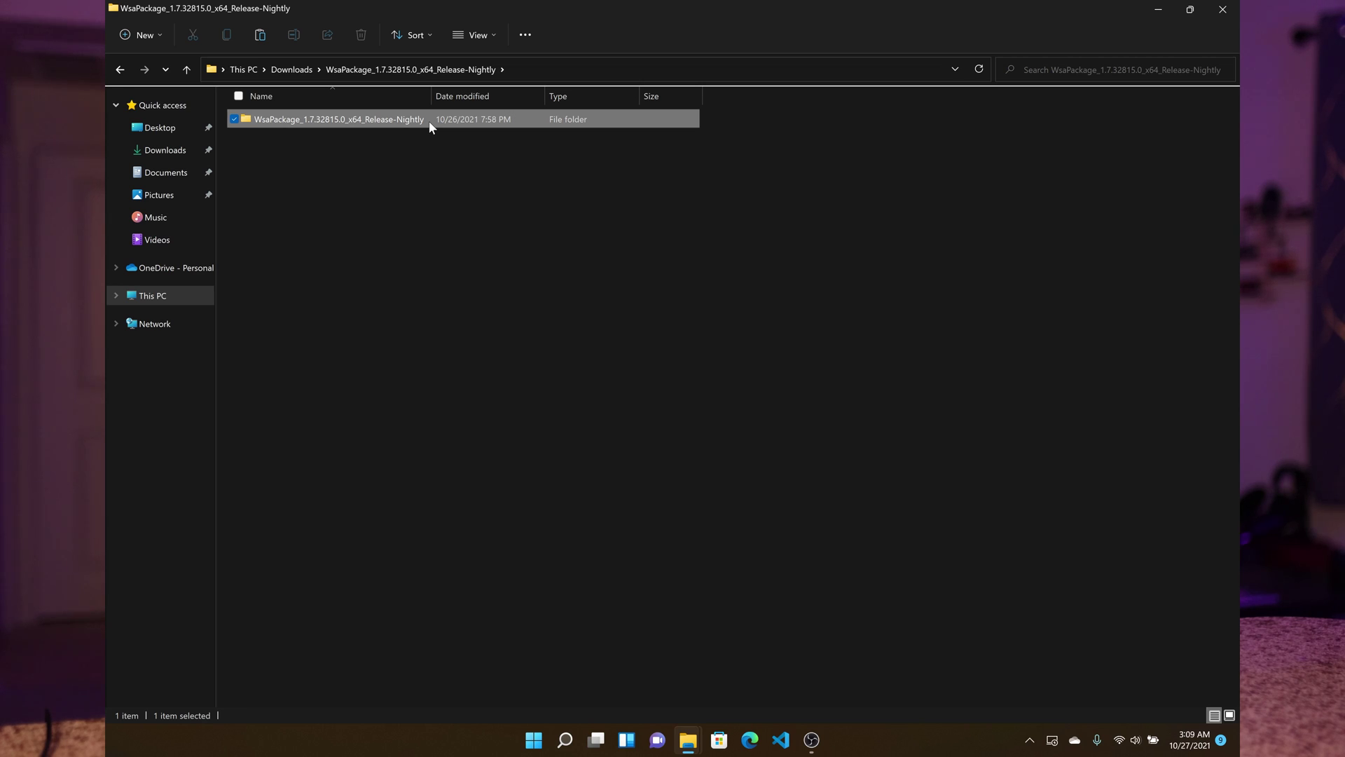
pyautogui.doubleClick(430, 124)
pyautogui.doubleClick(311, 242)
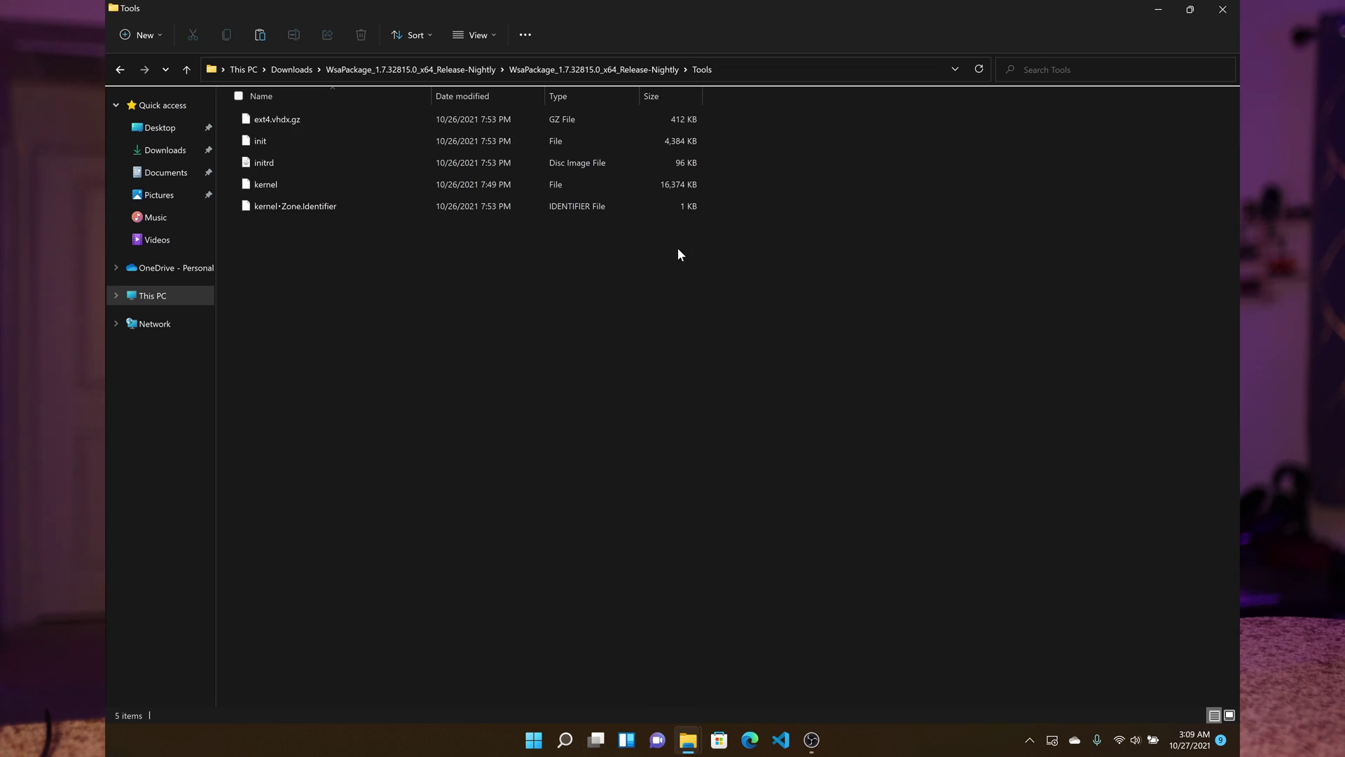
pyautogui.rightClick(832, 282)
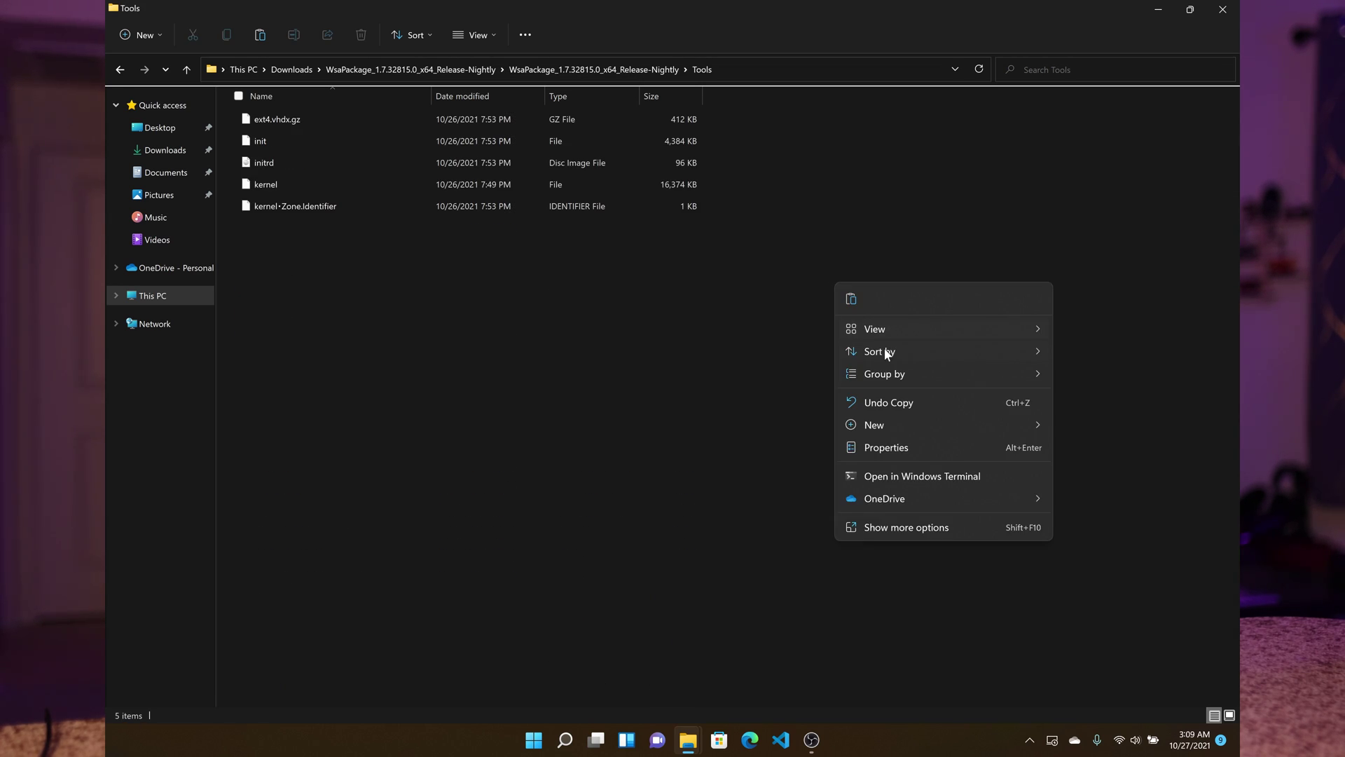
pyautogui.click(851, 302)
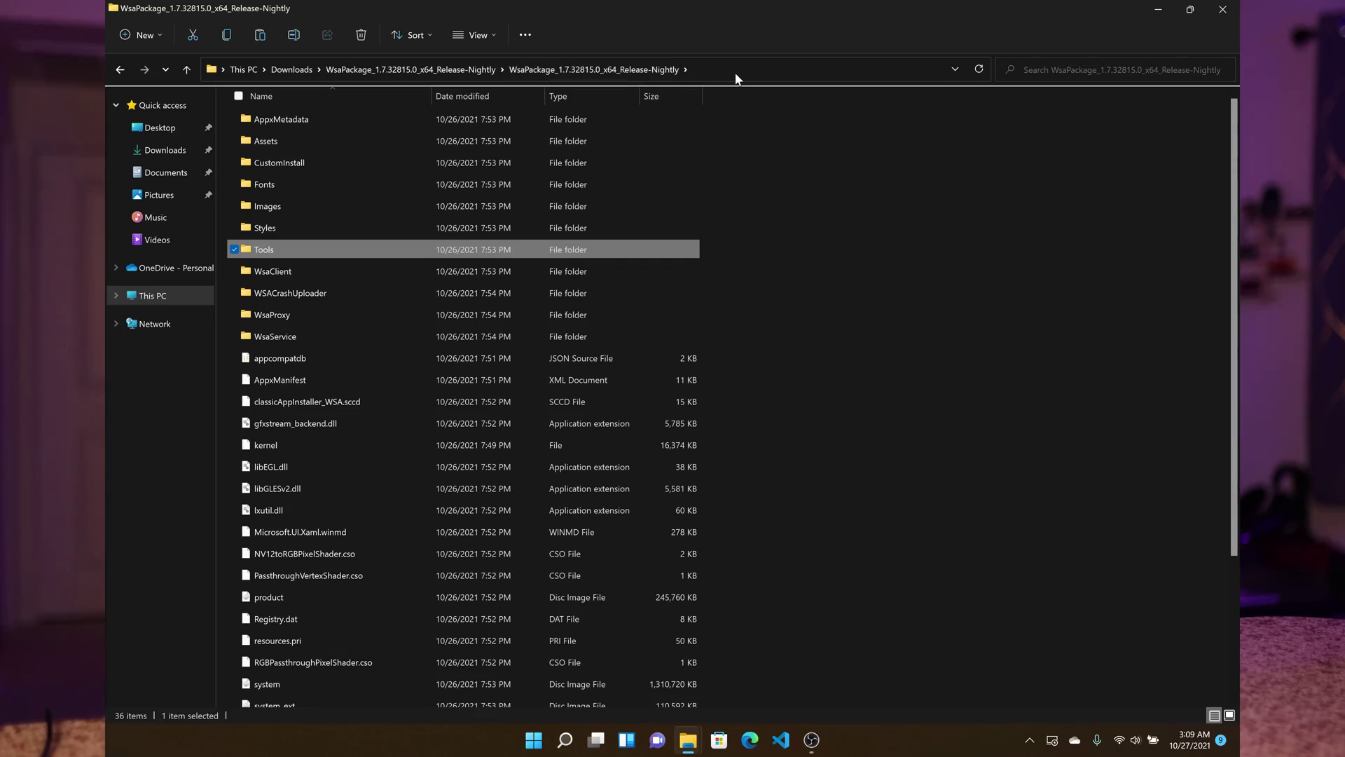
# Step: Copy the WsaPackage folder path and launch PowerShell as Administrator
pyautogui.click(736, 70)
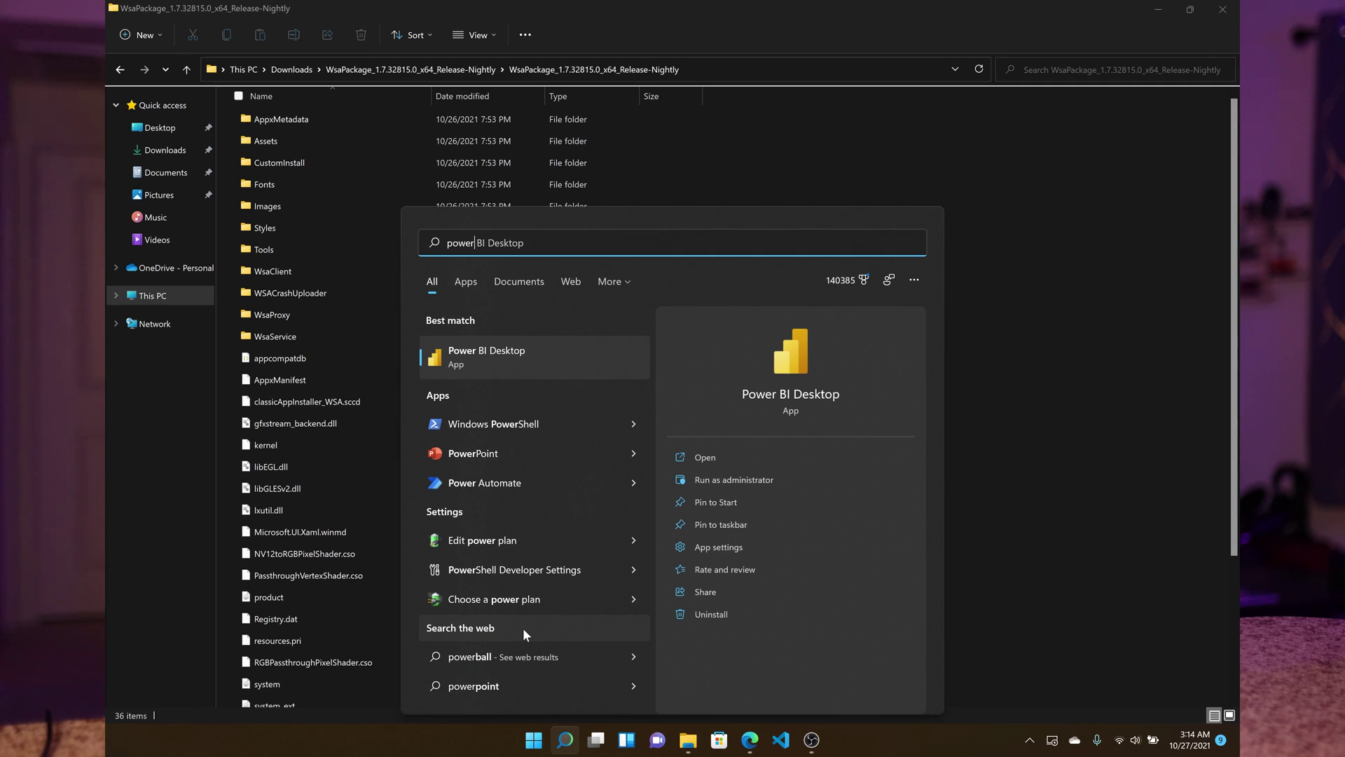
pyautogui.write('s')
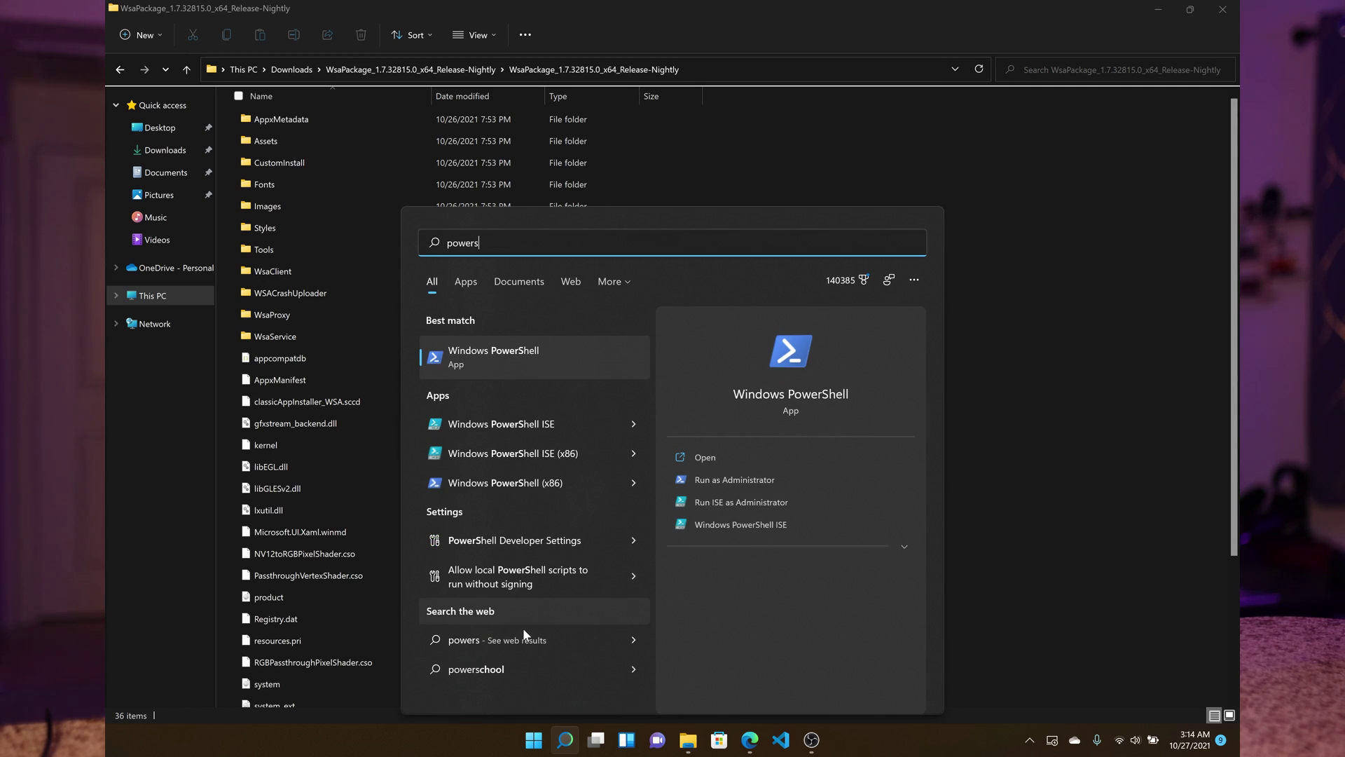
pyautogui.click(730, 485)
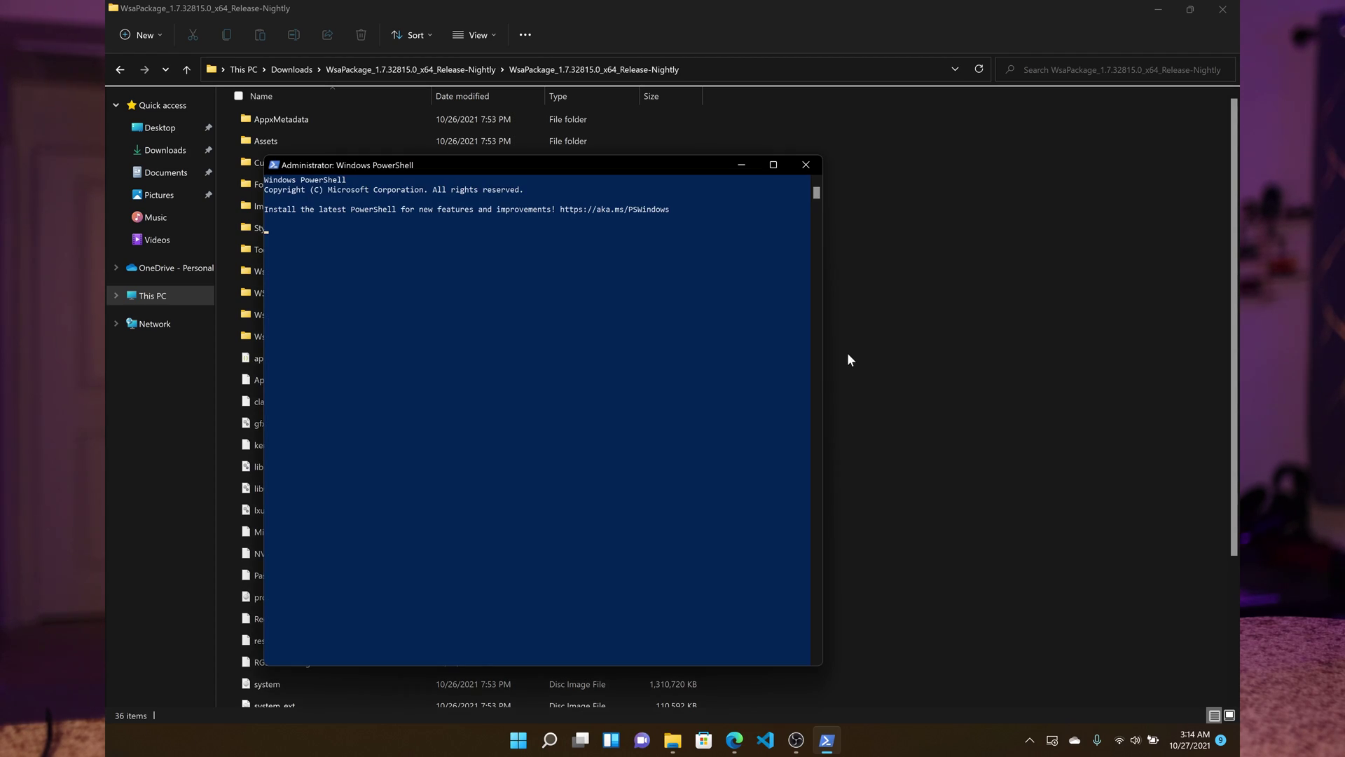
# Step: Change the PowerShell directory to the extracted WsaPackage folder with cd "<path>"
pyautogui.write('cd')
pyautogui.click(712, 69)
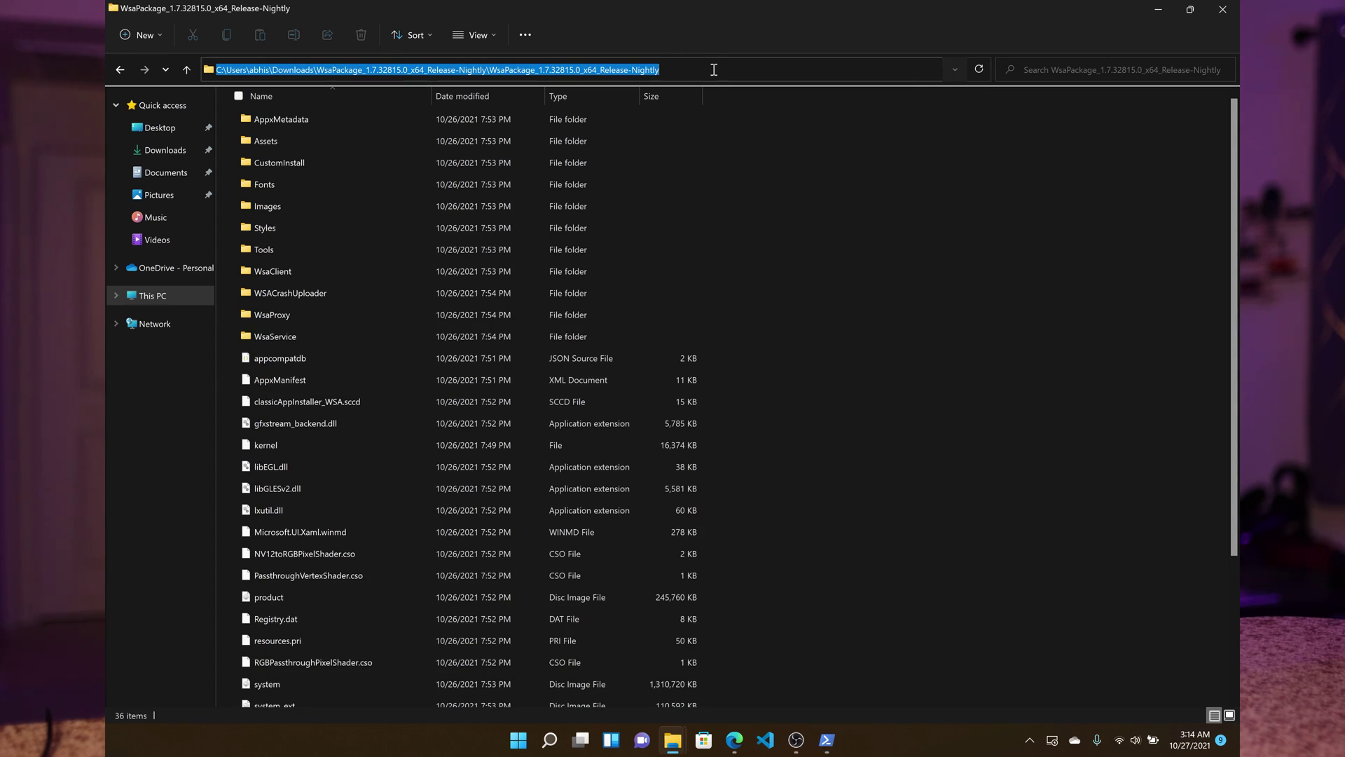
pyautogui.click(827, 739)
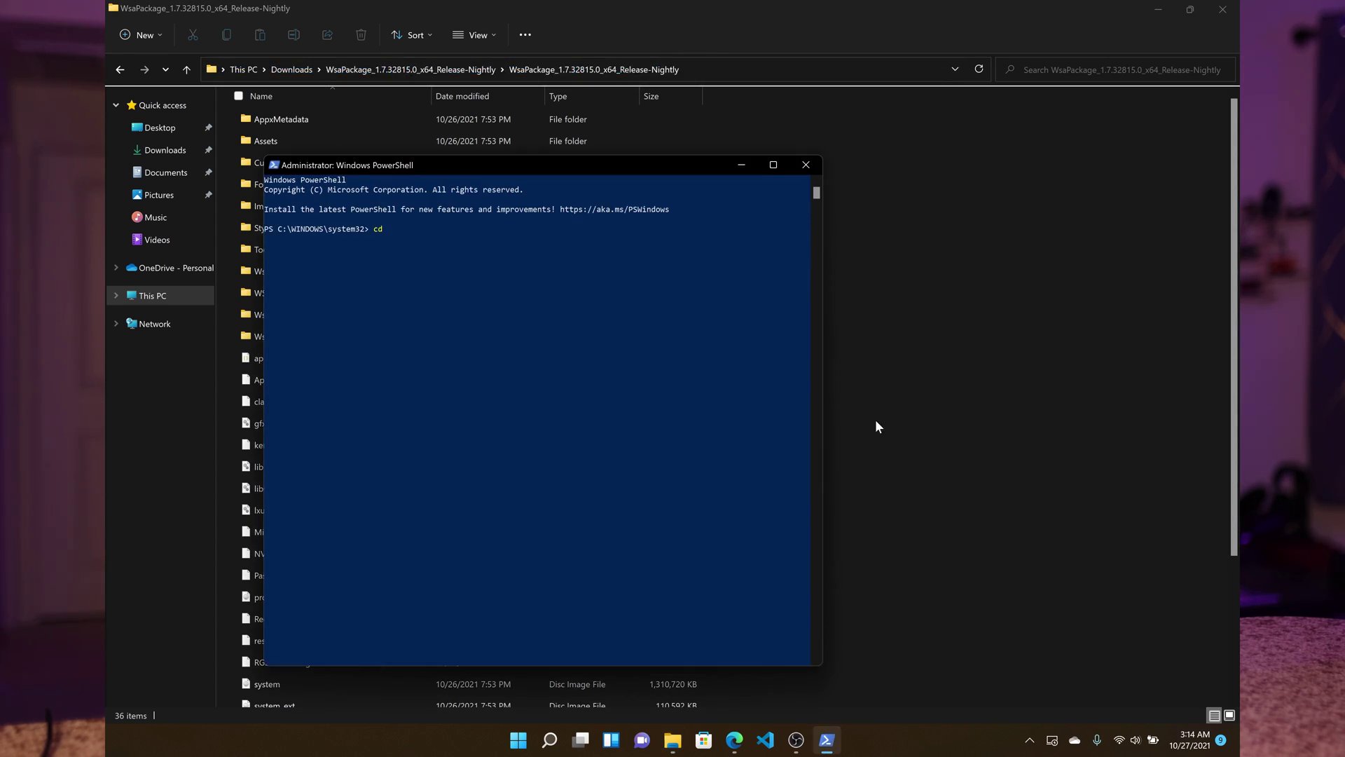
pyautogui.write('cd "')
pyautogui.write('C:\\Users\\abhis\\Downloads\\WsaPackage_1.7.32815.0_x64_Release-Nightly\\WsaPackage_1.7.32815.0_x64_Release-Nightly')
pyautogui.write('"')
pyautogui.press('Return')
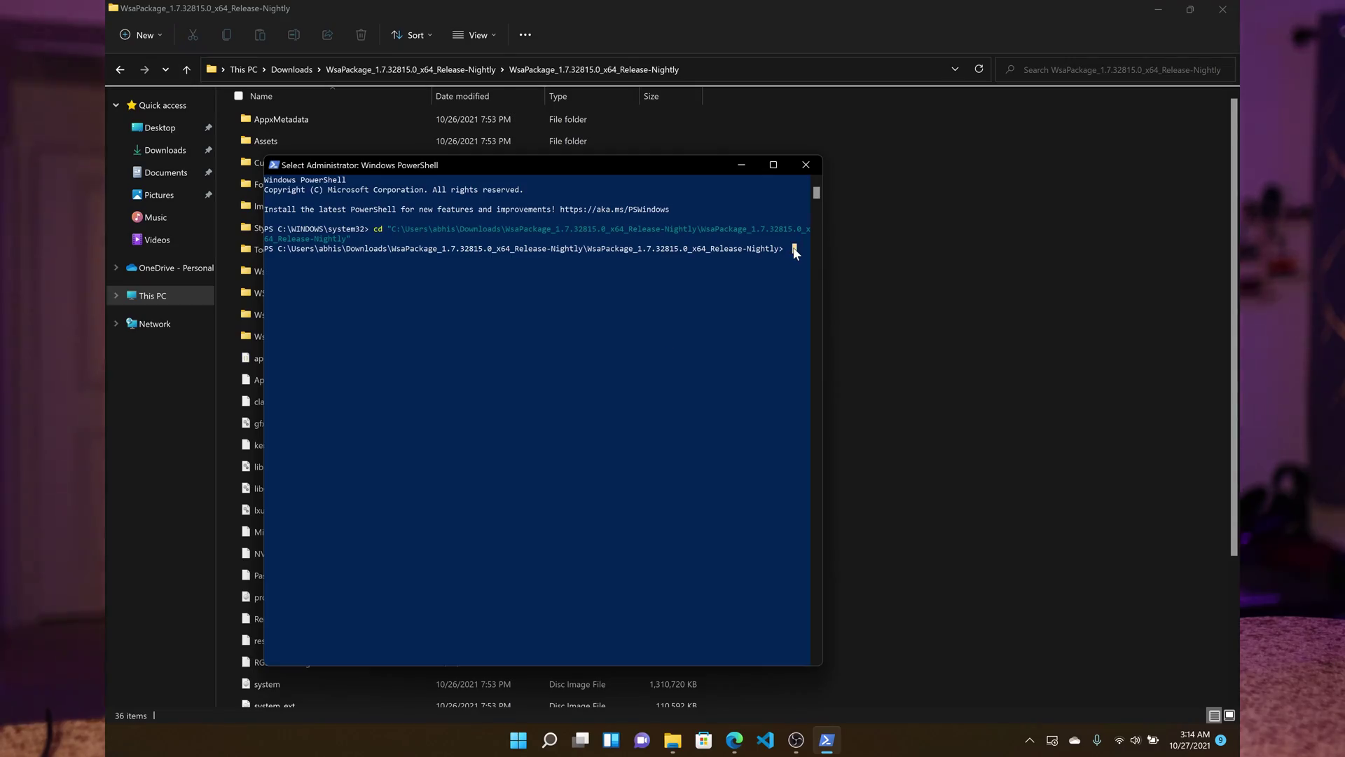
# Step: Paste and run Add-AppxPackage -Register .\AppxManifest.xml in the admin PowerShell
pyautogui.rightClick(795, 253)
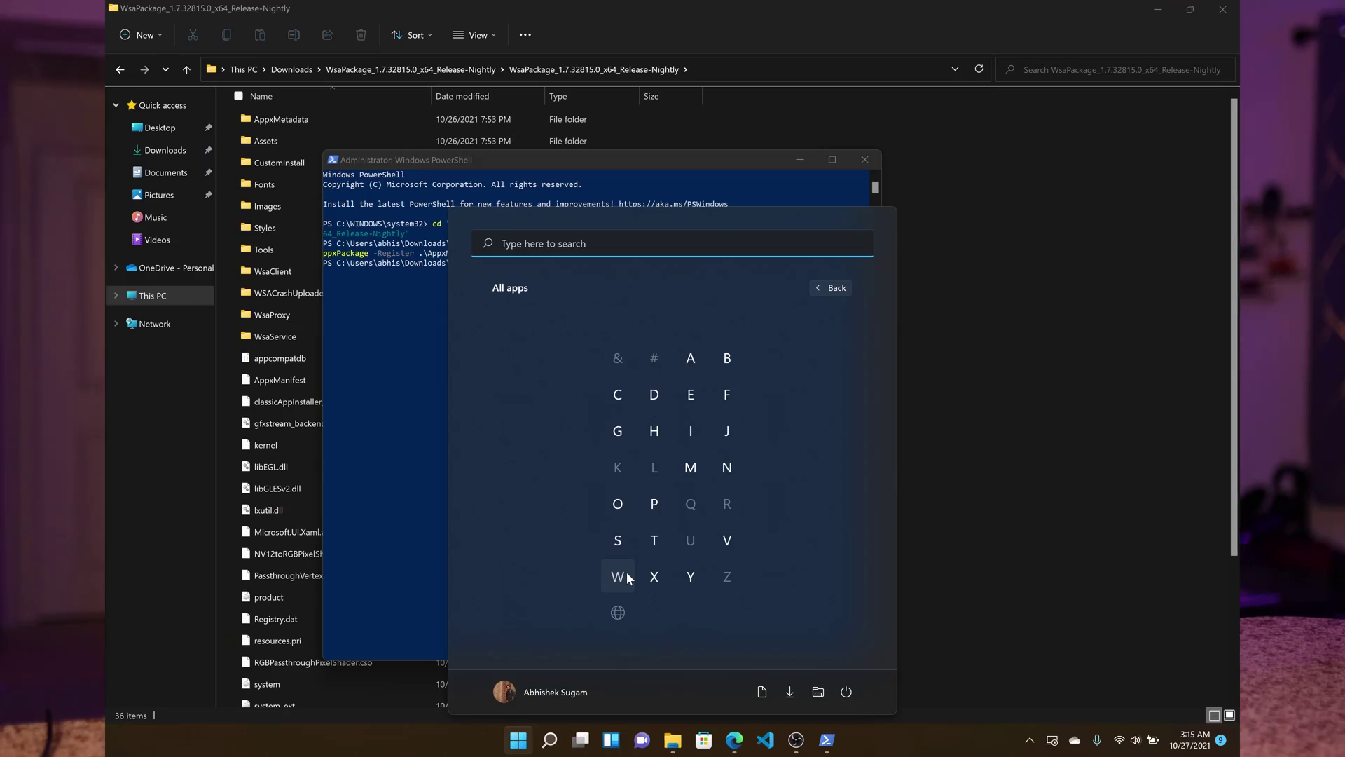
# Step: Launch Windows Subsystem for Android from All apps under W, and open Turn Windows features on or off
pyautogui.click(627, 577)
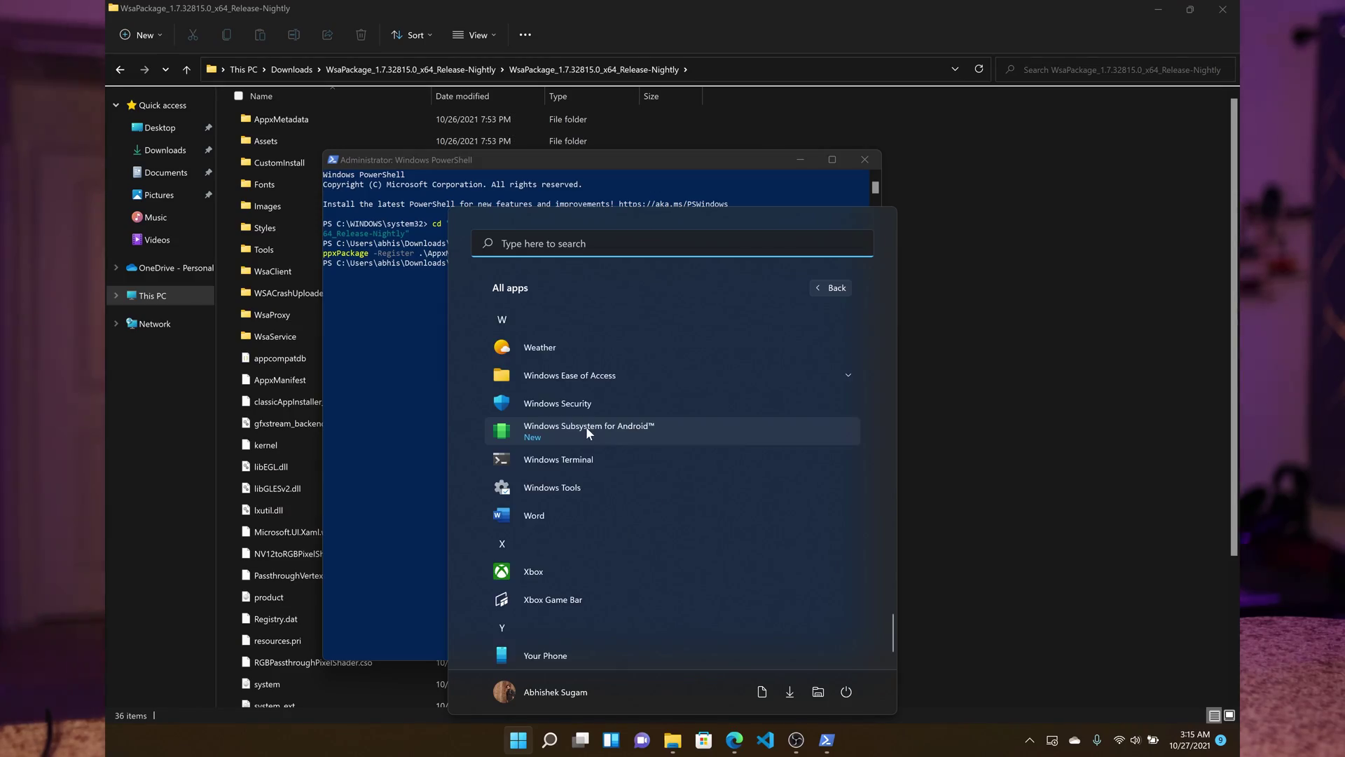
pyautogui.click(691, 428)
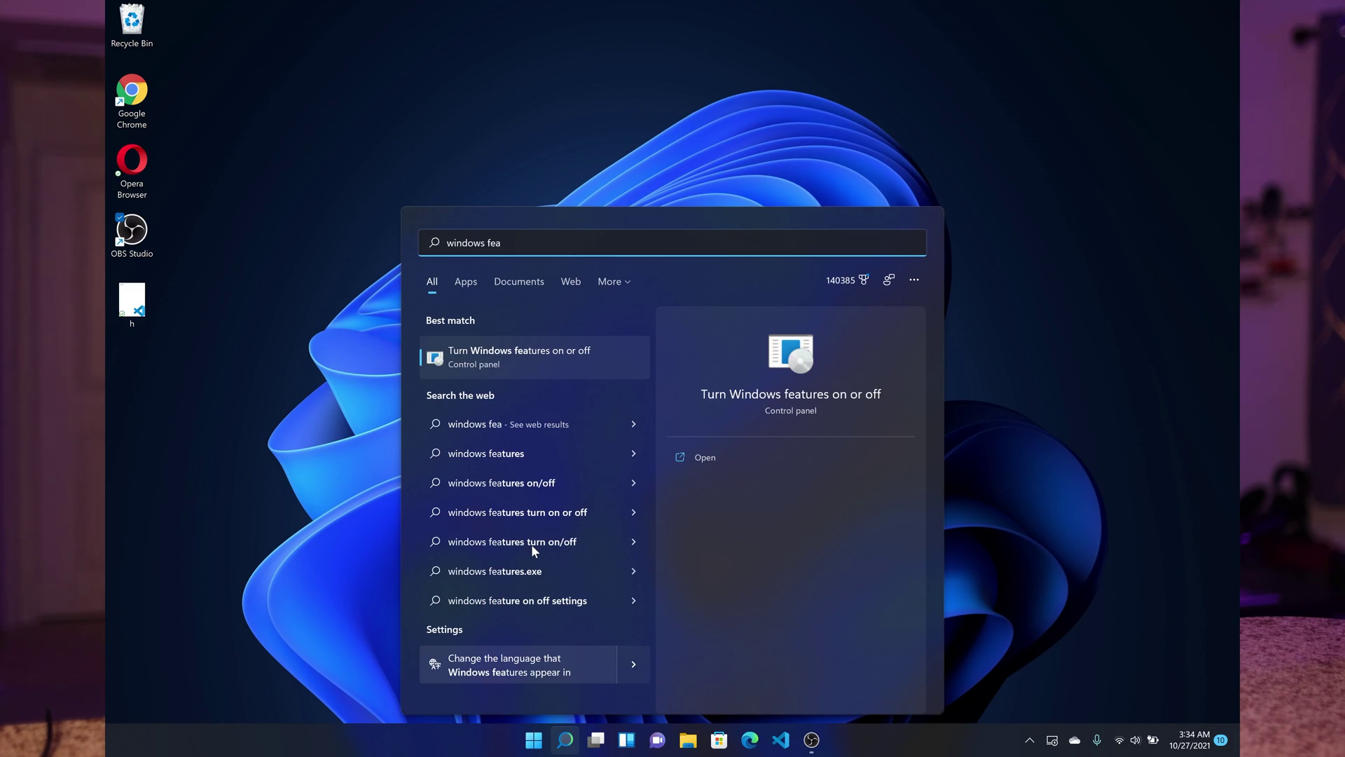
pyautogui.click(573, 355)
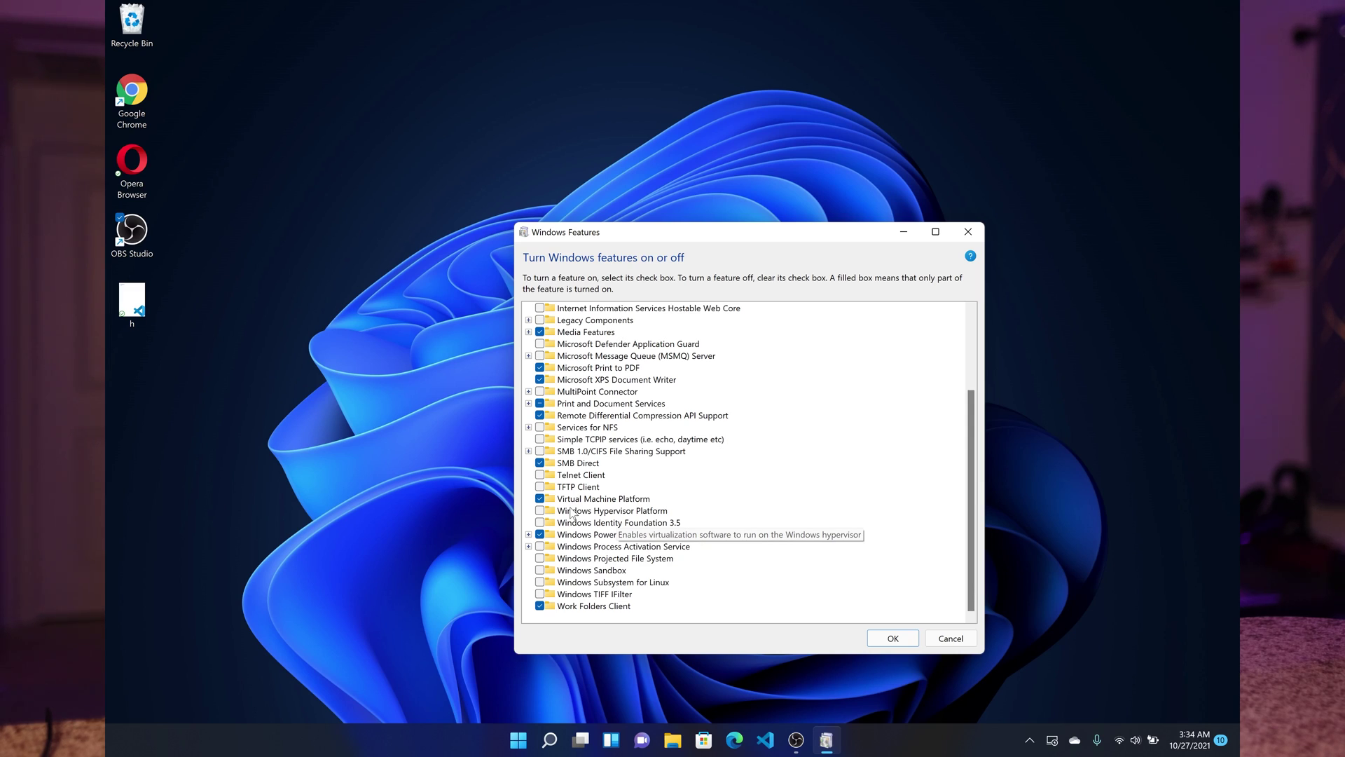
# Step: Untick Virtual Machine Platform in the Windows Features list
pyautogui.click(540, 500)
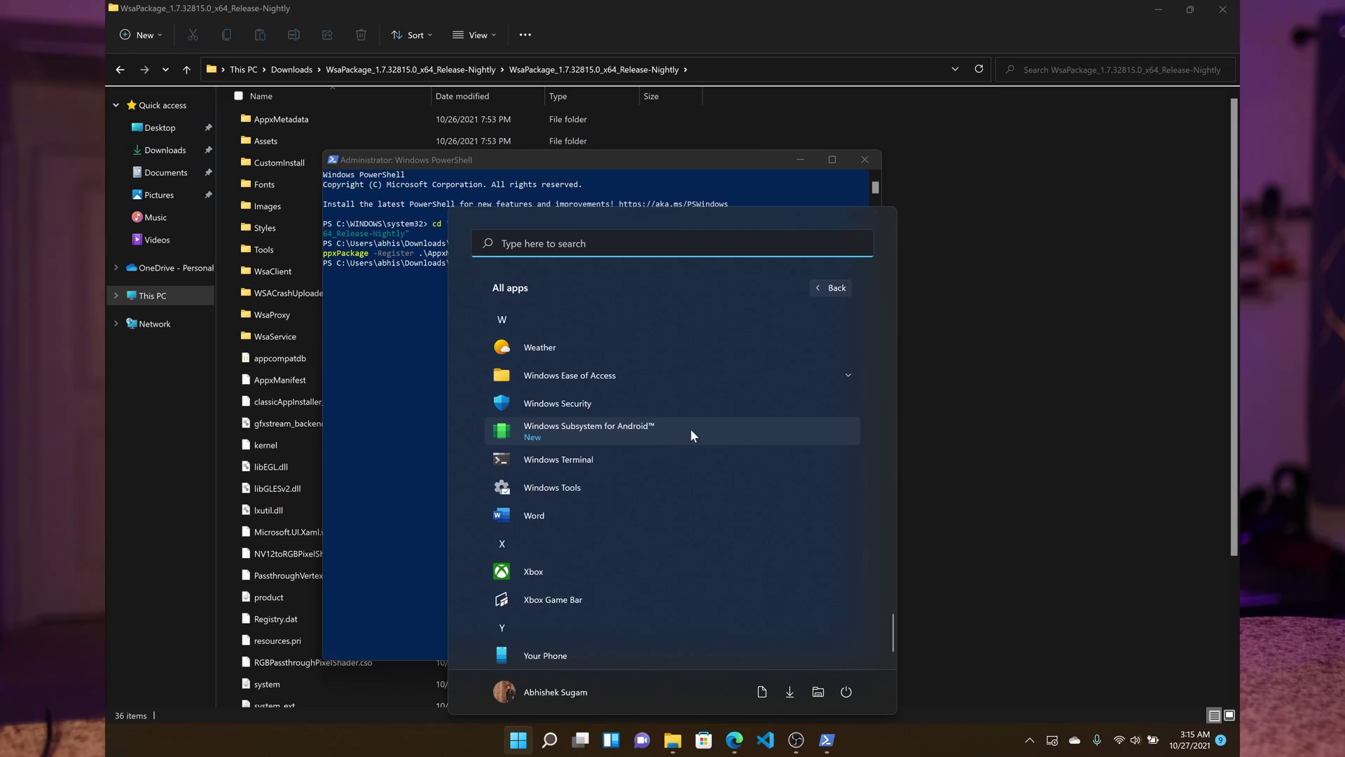
# Step: Launch Windows Subsystem for Android from Start to show its version 1.7.32815.0 Settings page
pyautogui.click(691, 433)
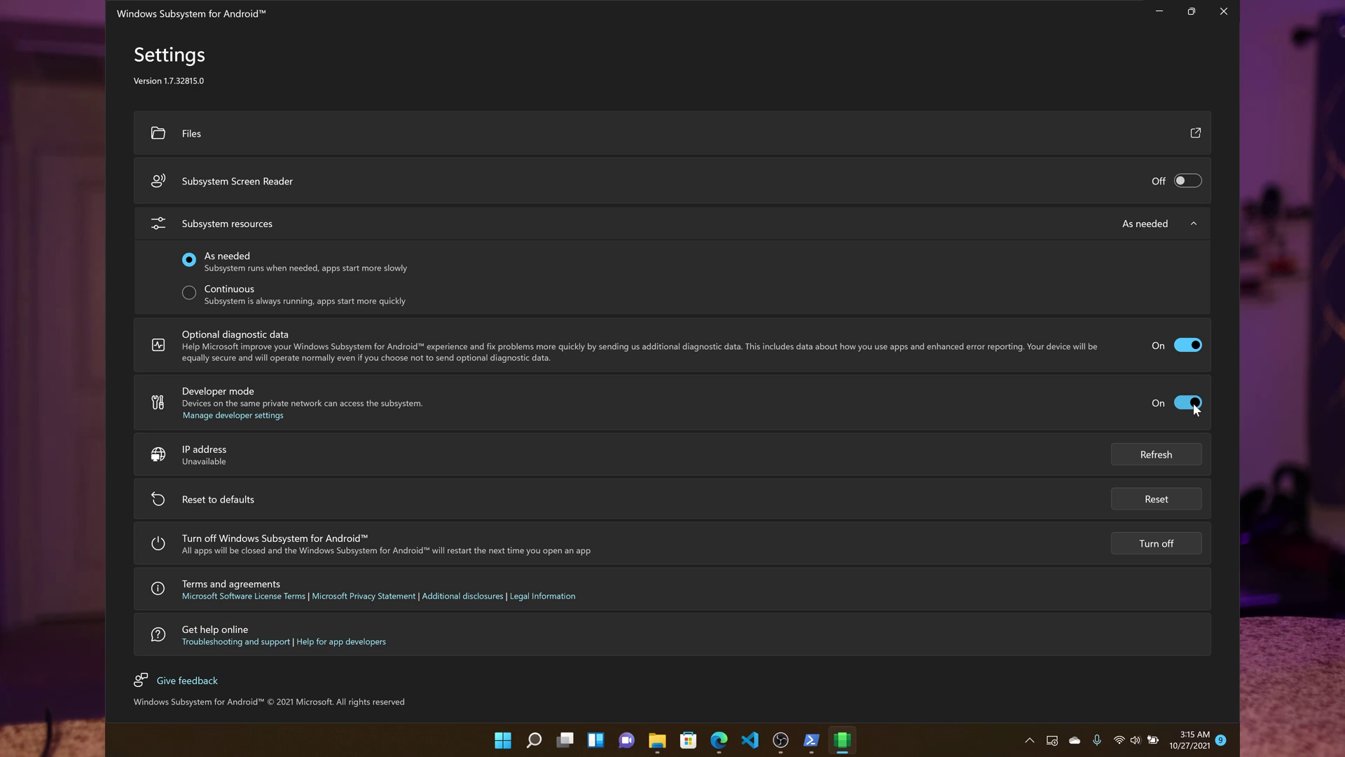
# Step: Open WSA's Android Downloads browser, restore it from full screen, and search Windows for 'play'
pyautogui.click(1195, 135)
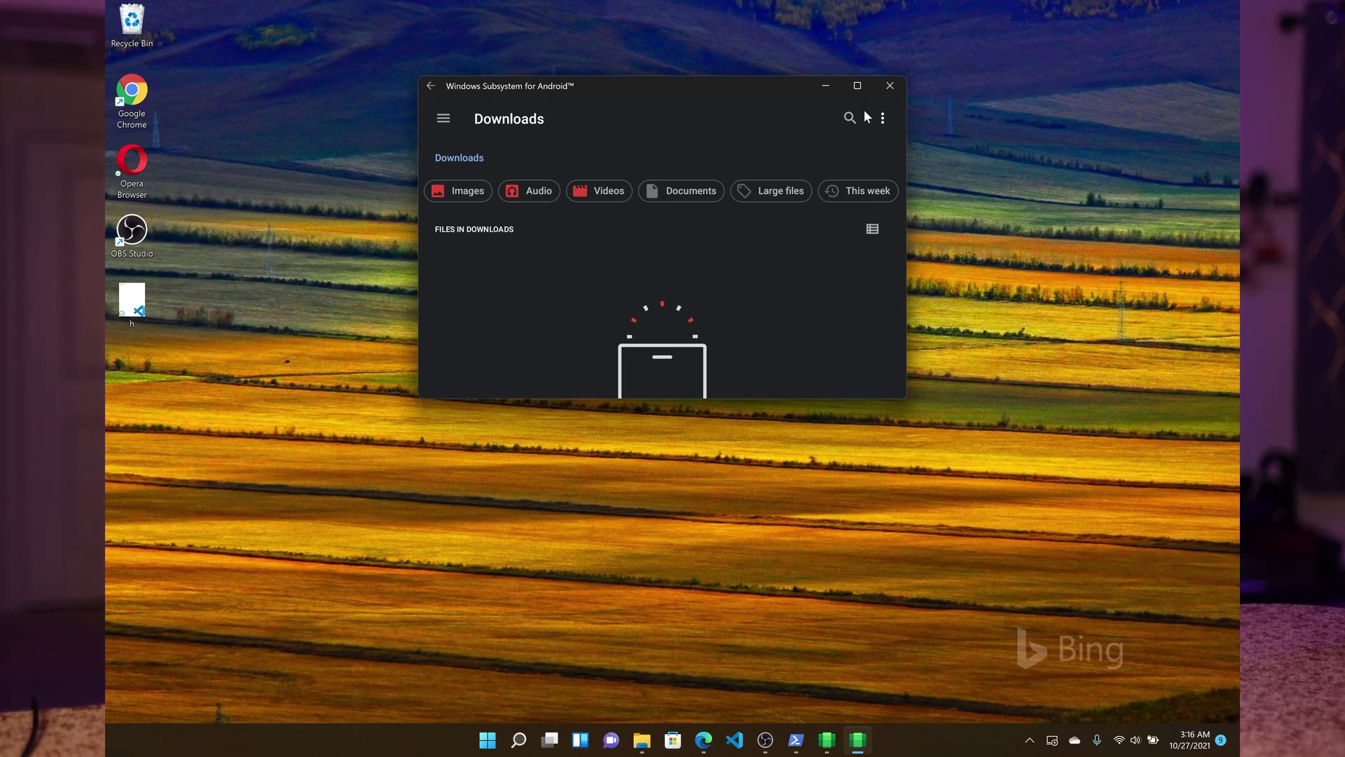
pyautogui.click(857, 86)
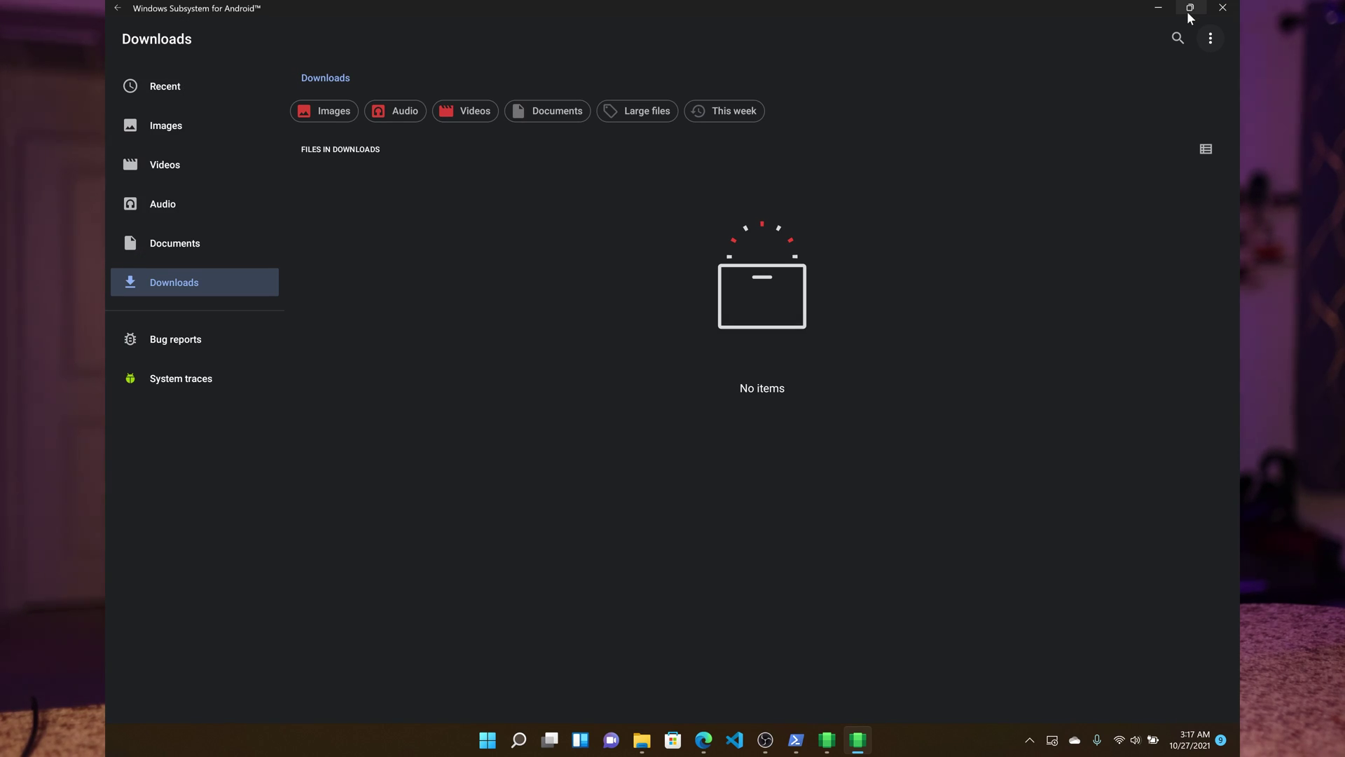
pyautogui.click(1188, 10)
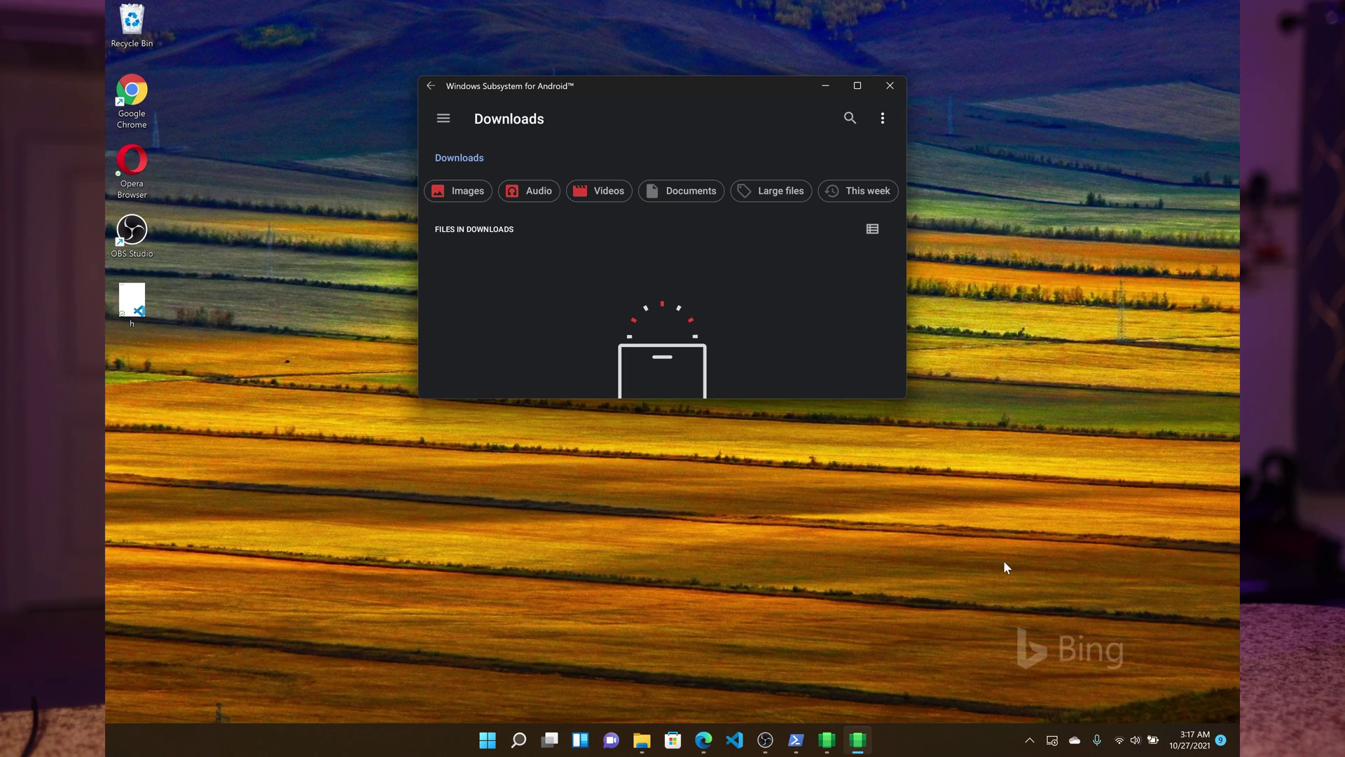
pyautogui.click(519, 742)
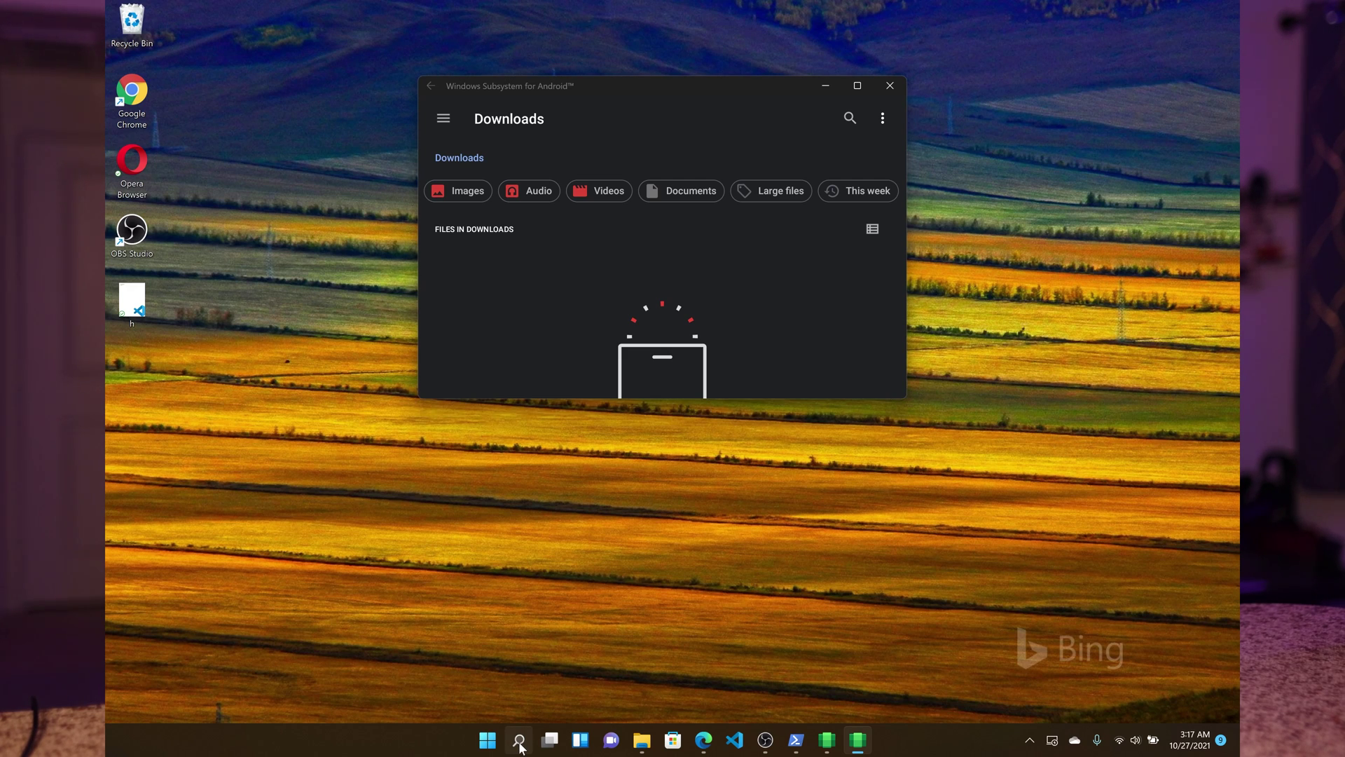
pyautogui.write('play')
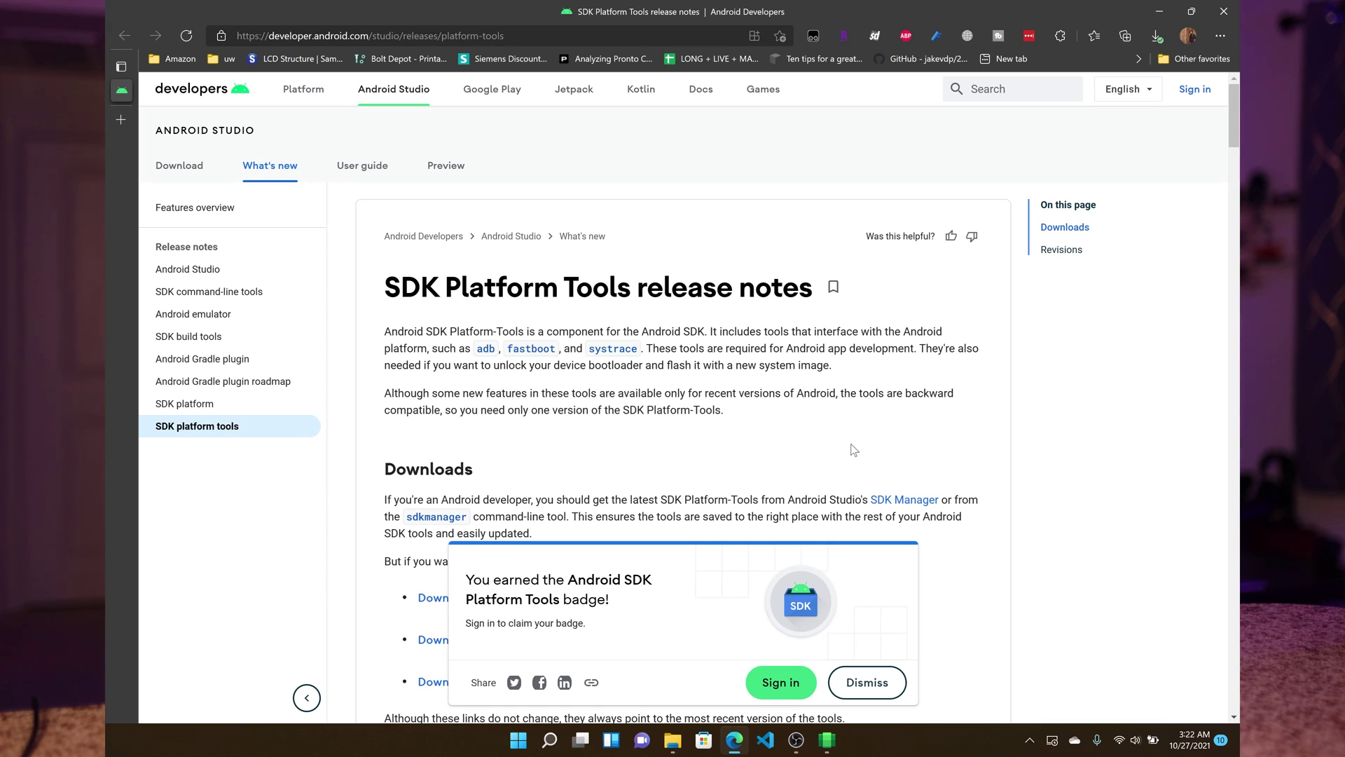
# Step: Accept the license terms and download platform-tools_r31.0.3-windows.zip from Android Developers
pyautogui.scroll(-2, 853, 450)
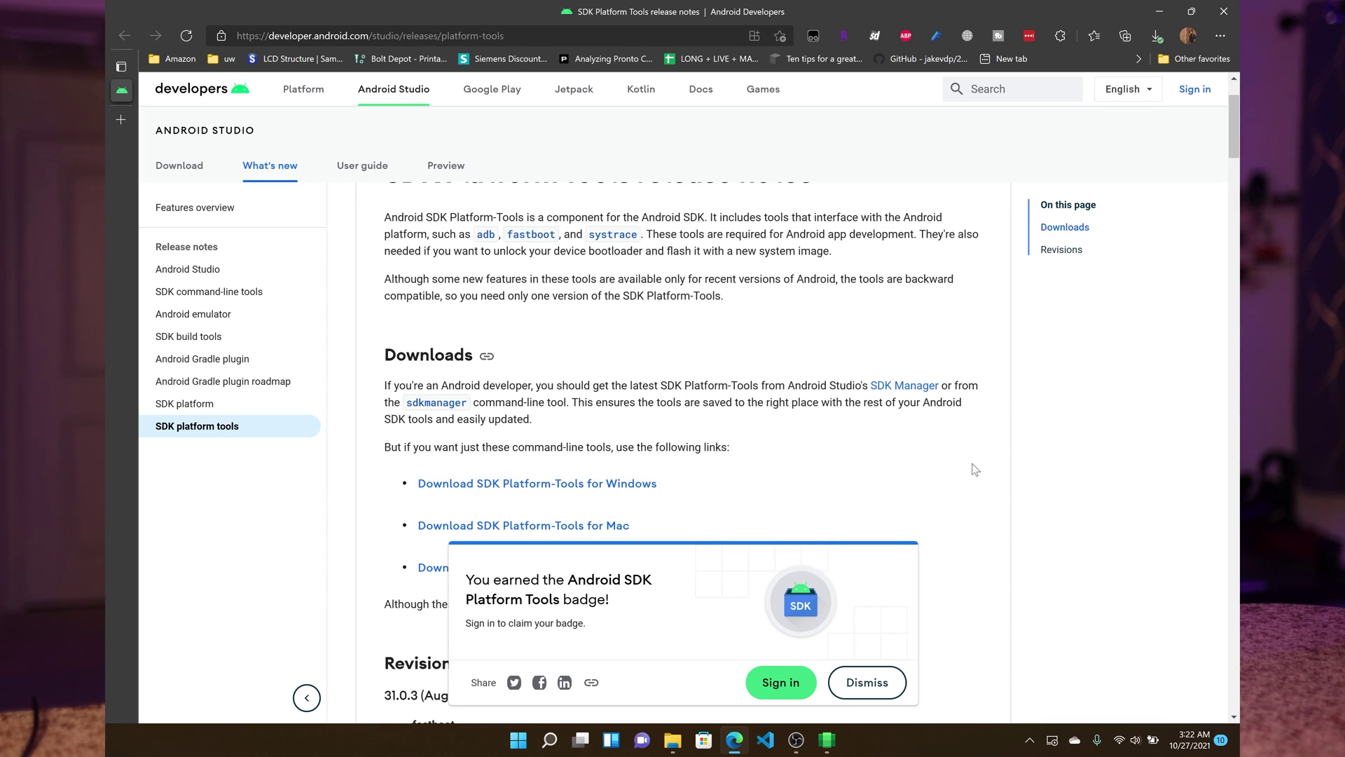
pyautogui.click(603, 484)
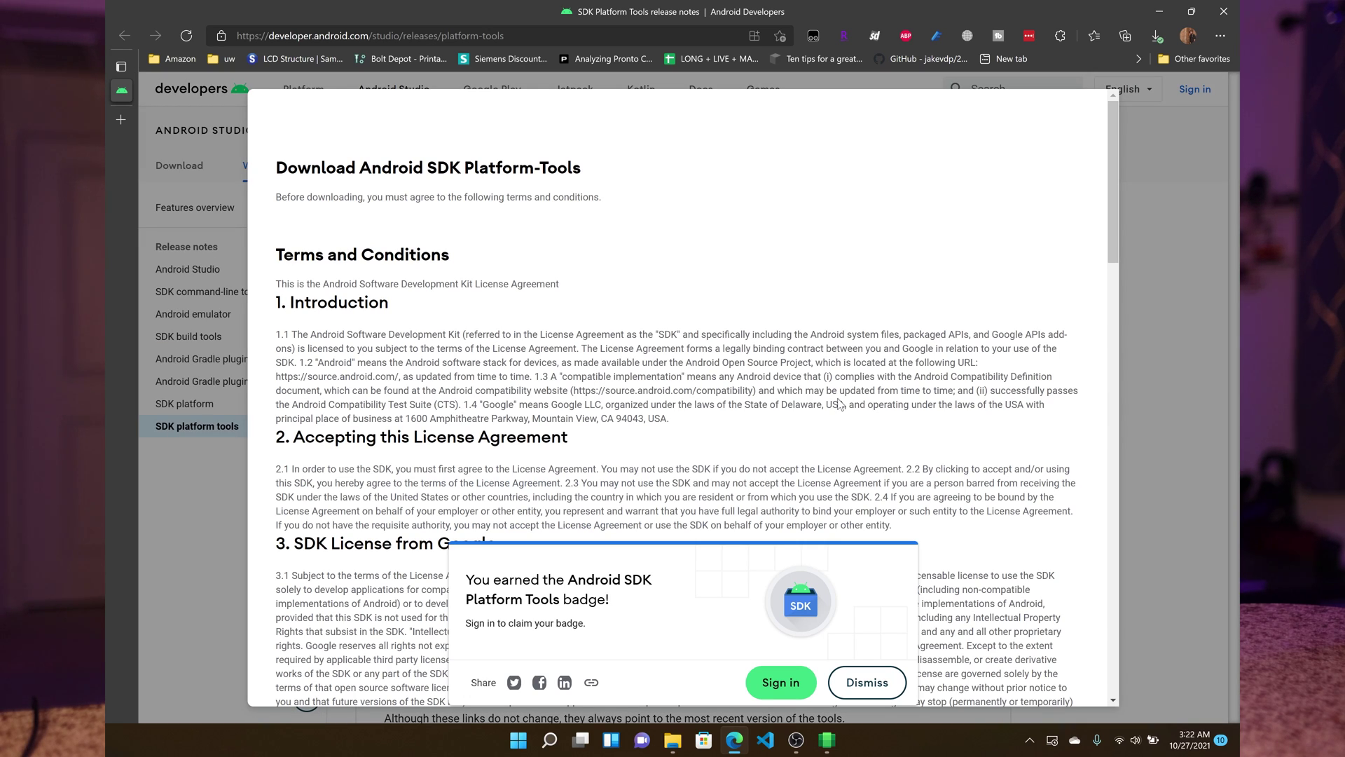
pyautogui.scroll(-20, 839, 404)
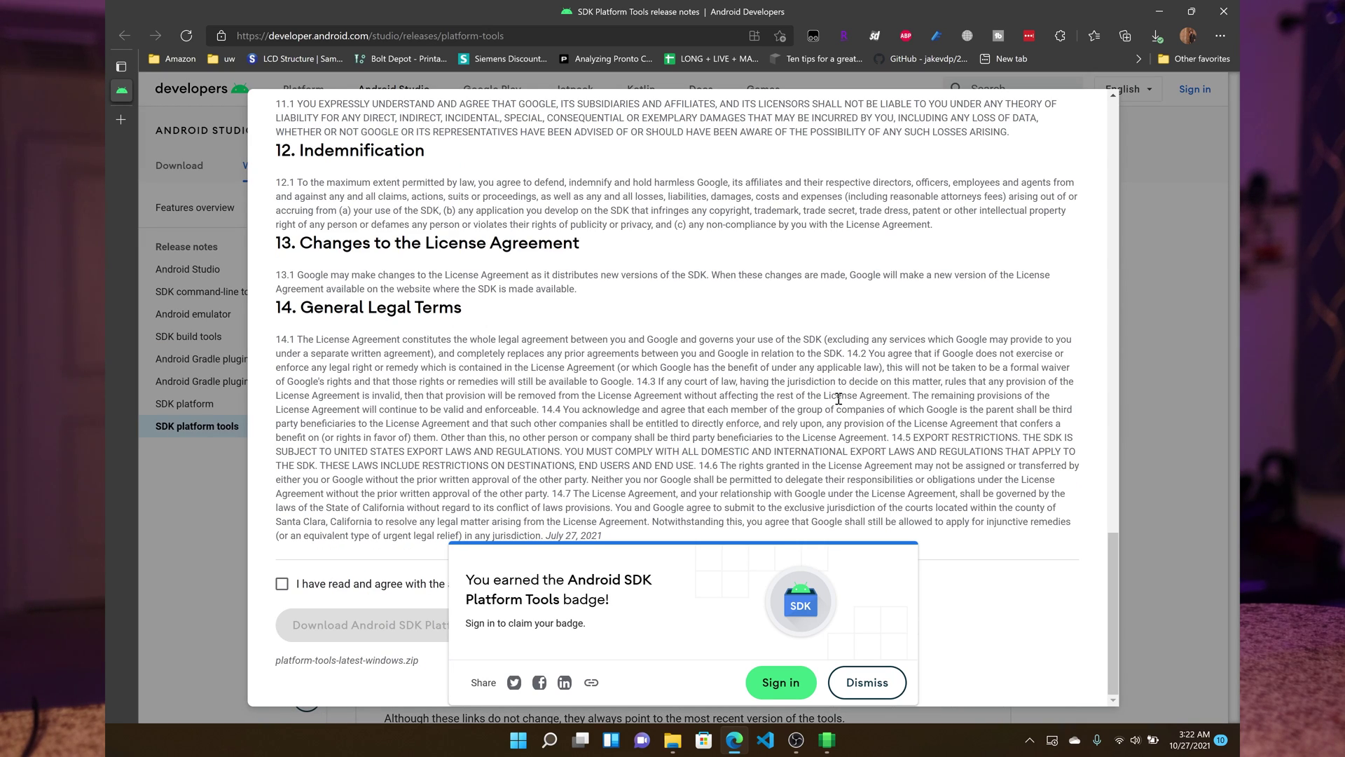
pyautogui.click(282, 584)
pyautogui.click(435, 624)
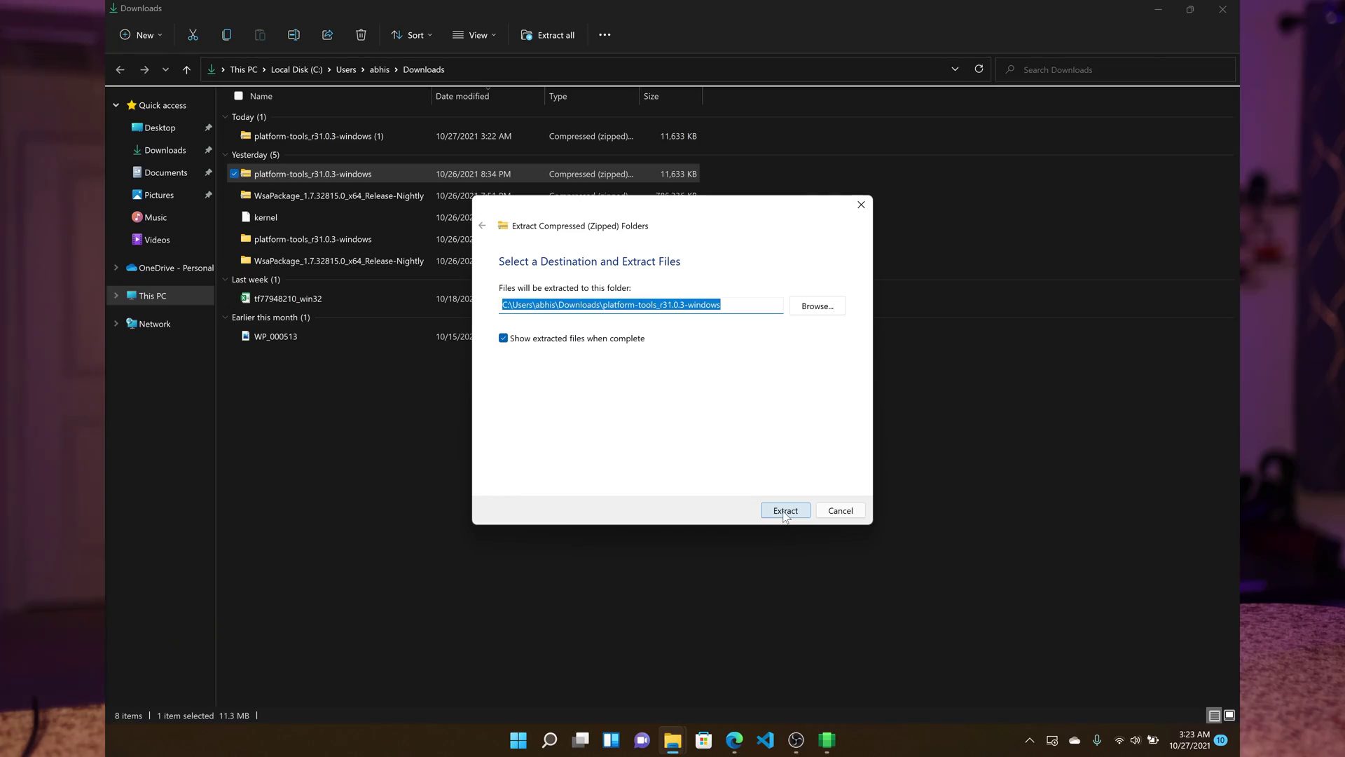
# Step: Extract the platform-tools archive and copy the resulting platform-tools folder
pyautogui.click(784, 511)
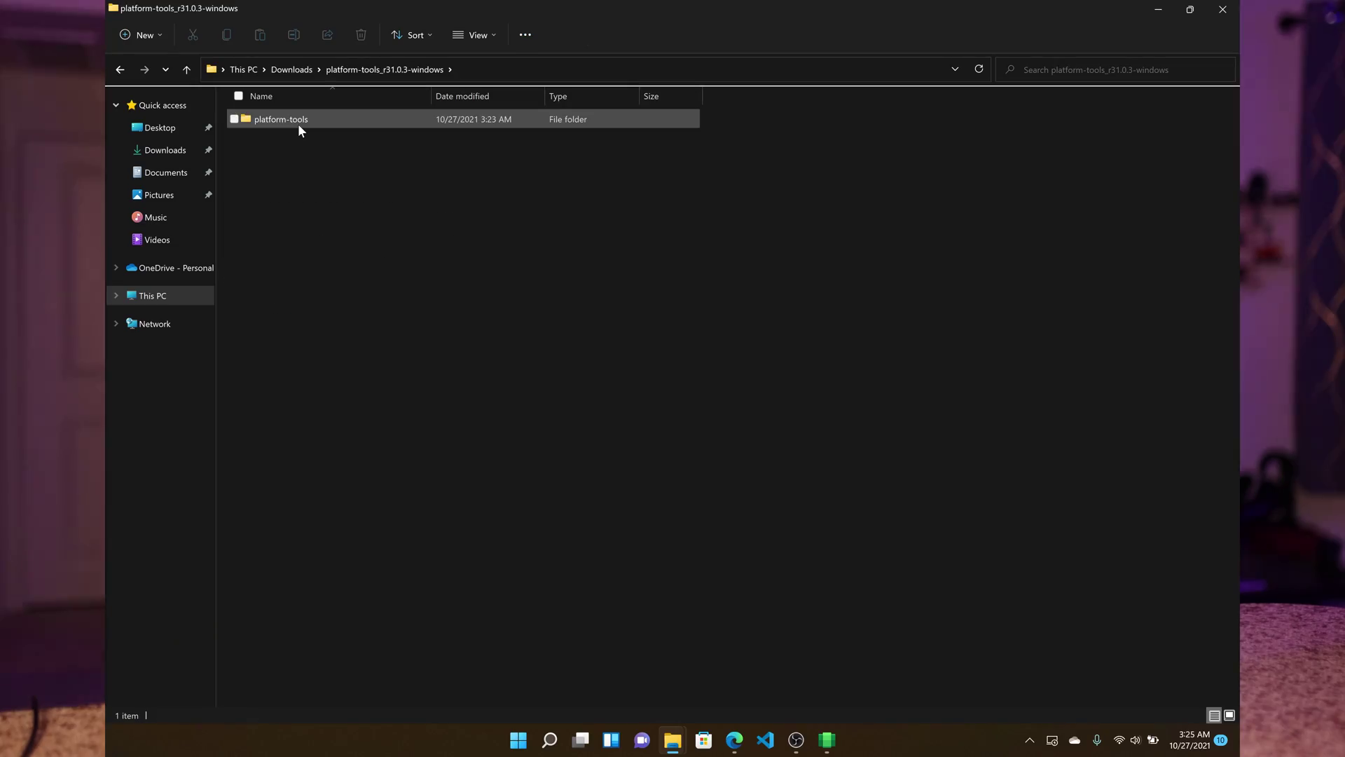
pyautogui.click(298, 123)
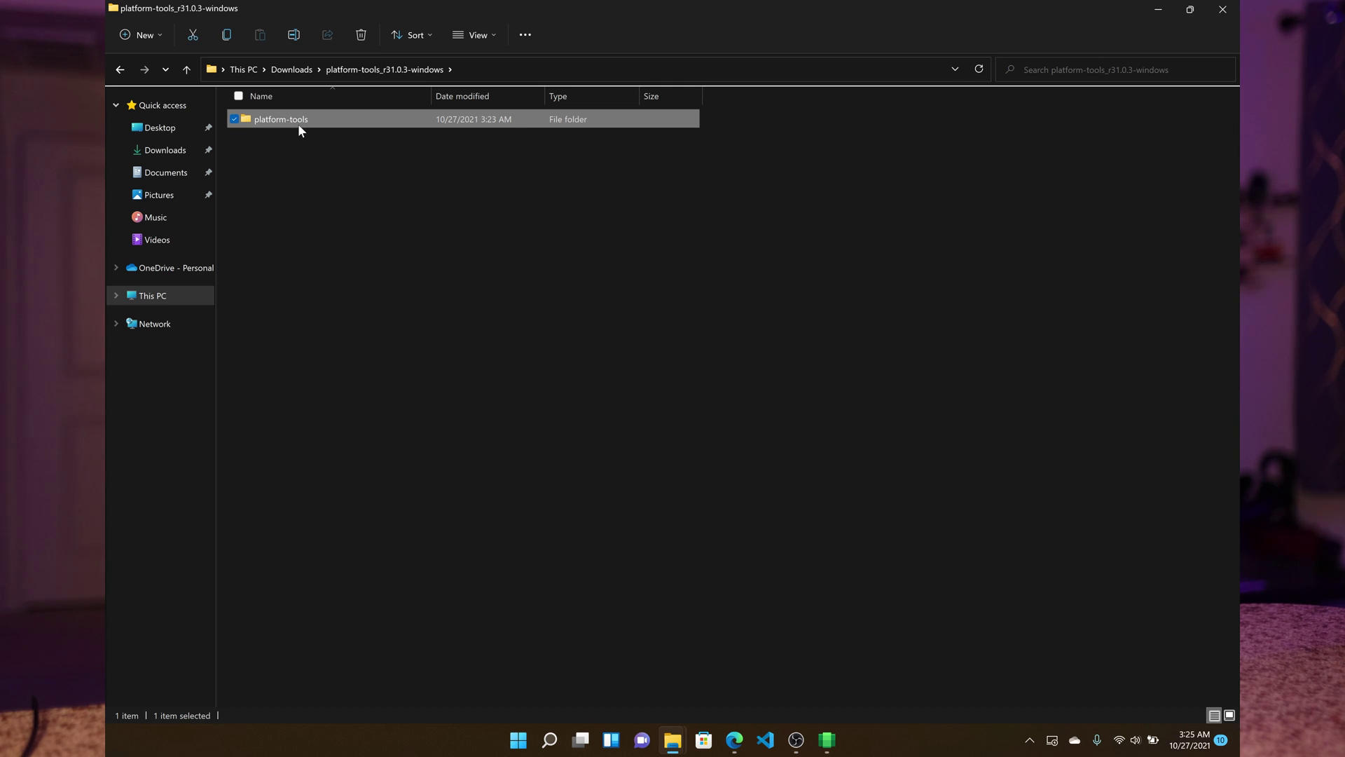
pyautogui.rightClick(298, 123)
pyautogui.click(343, 141)
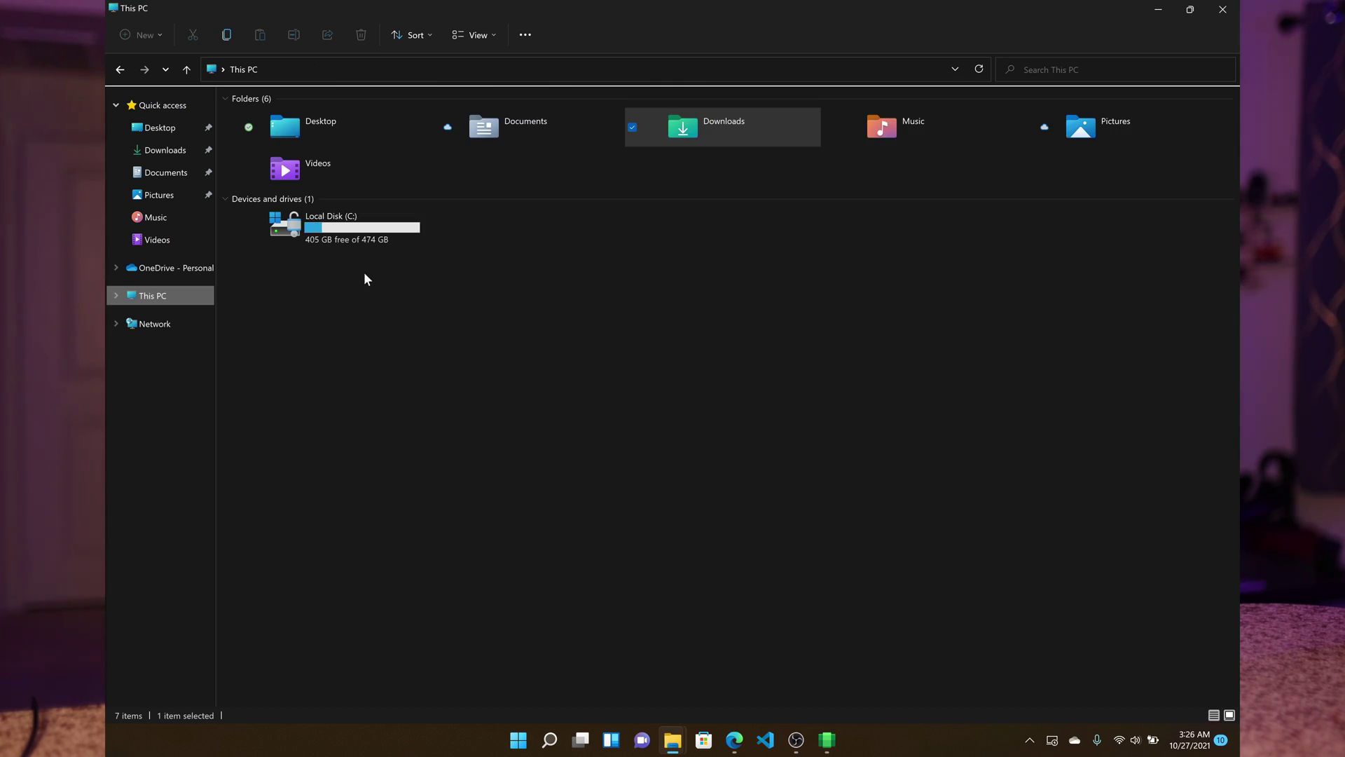
# Step: Paste the platform-tools folder into C:\adb on Local Disk (C:)
pyautogui.doubleClick(338, 222)
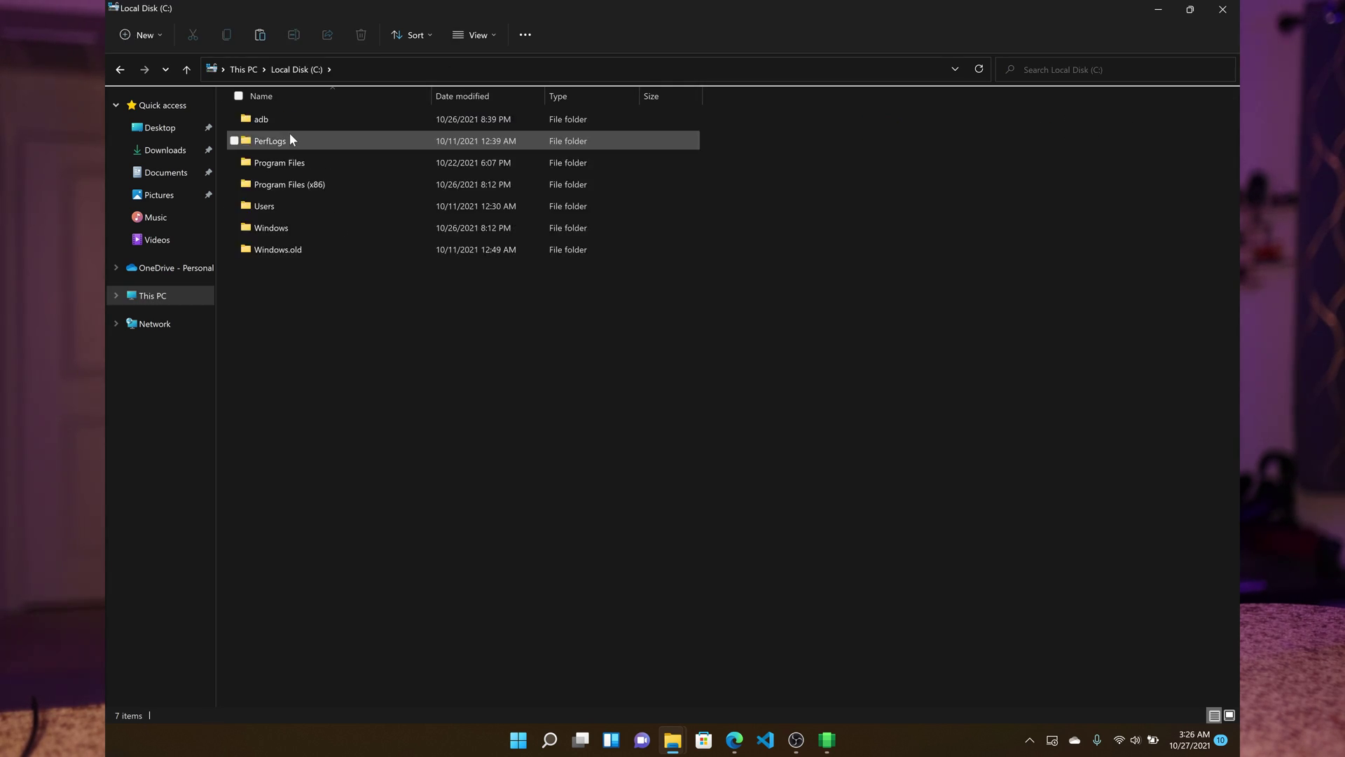
pyautogui.click(276, 119)
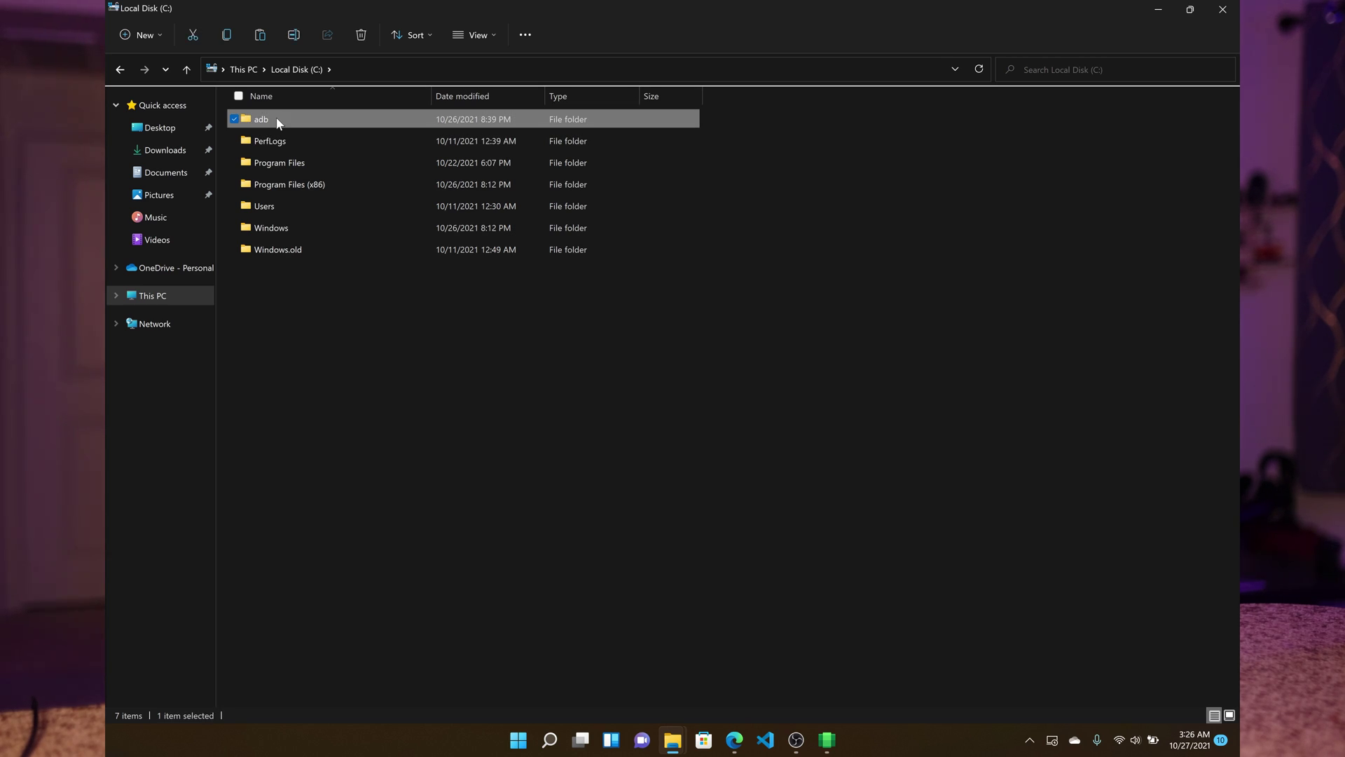
pyautogui.doubleClick(278, 124)
pyautogui.rightClick(355, 221)
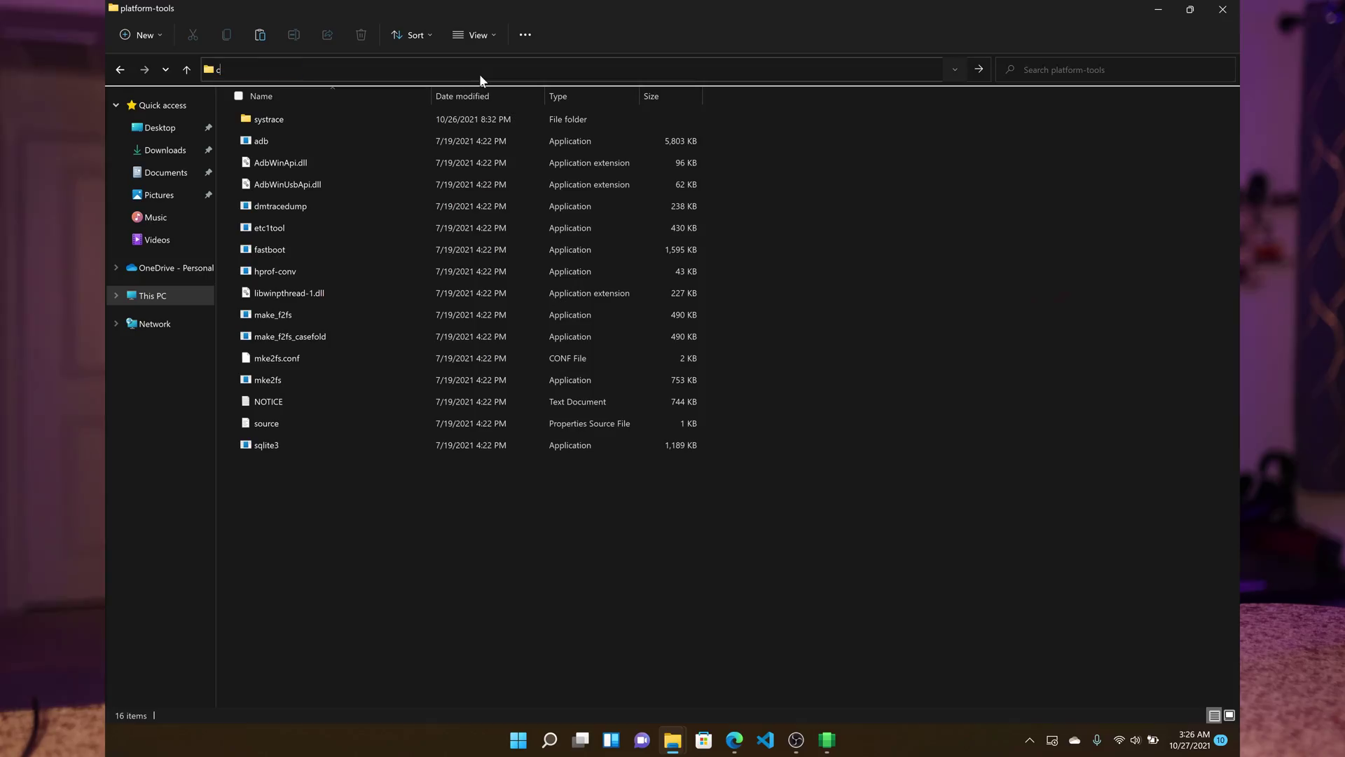
# Step: Open a Command Prompt at C:\adb\platform-tools via cmd, reposition it, and begin an adb connect command
pyautogui.write('md')
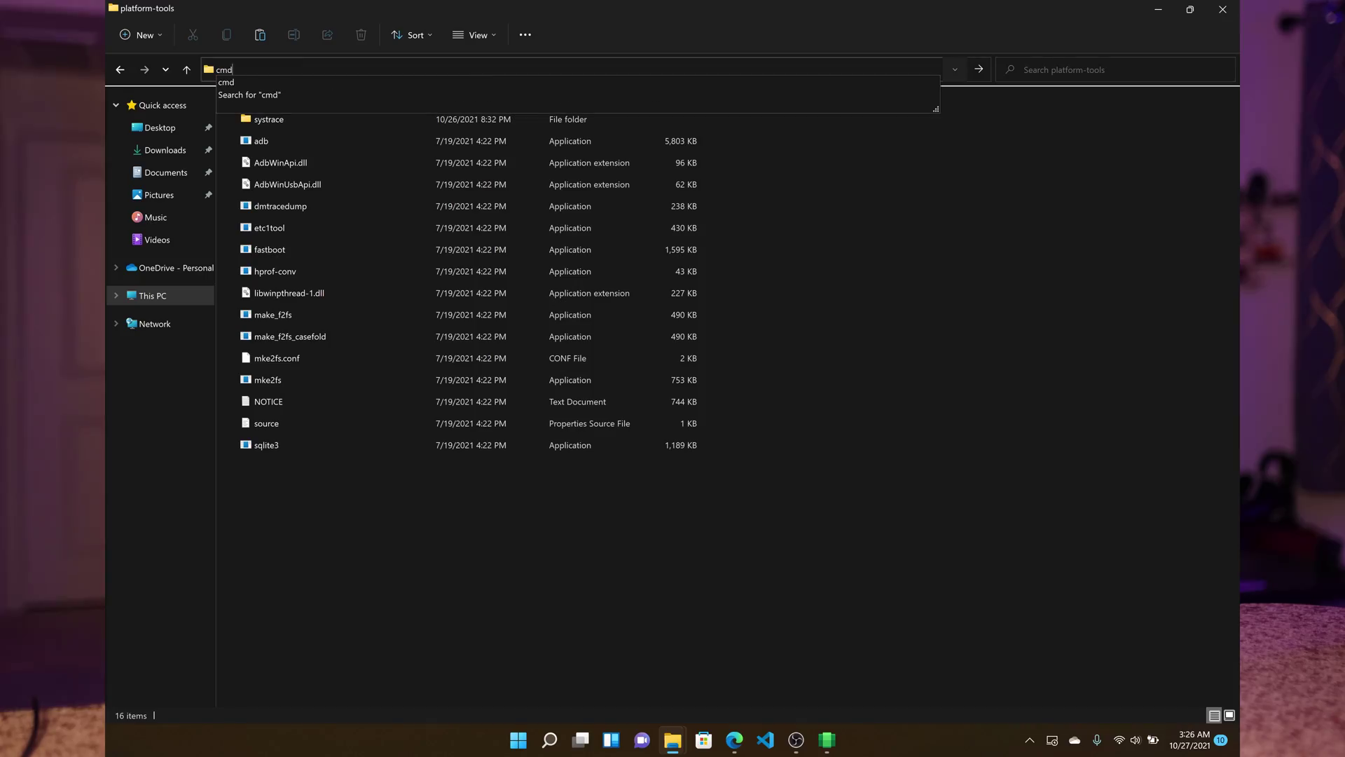
pyautogui.press('Return')
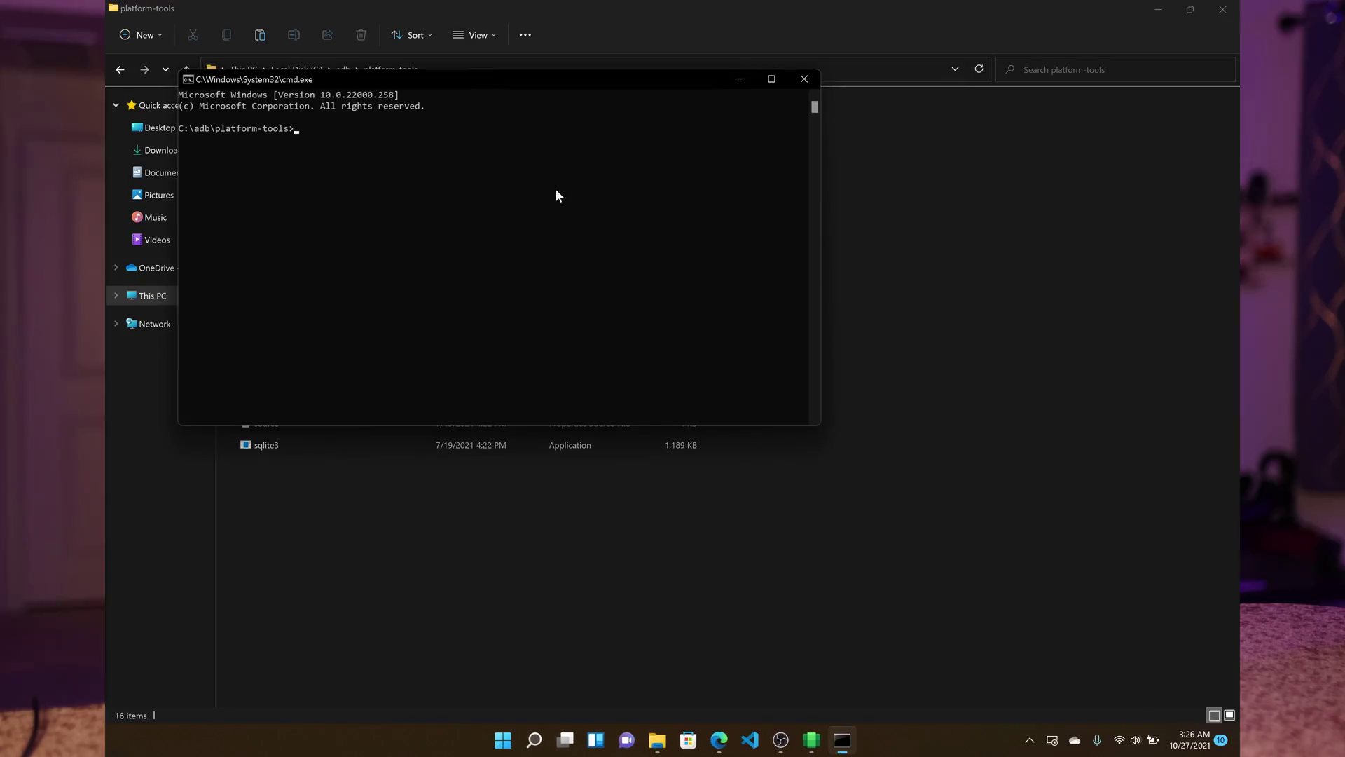
pyautogui.moveTo(501, 83)
pyautogui.mouseDown()
pyautogui.moveTo(686, 154)
pyautogui.moveTo(709, 178)
pyautogui.mouseUp()
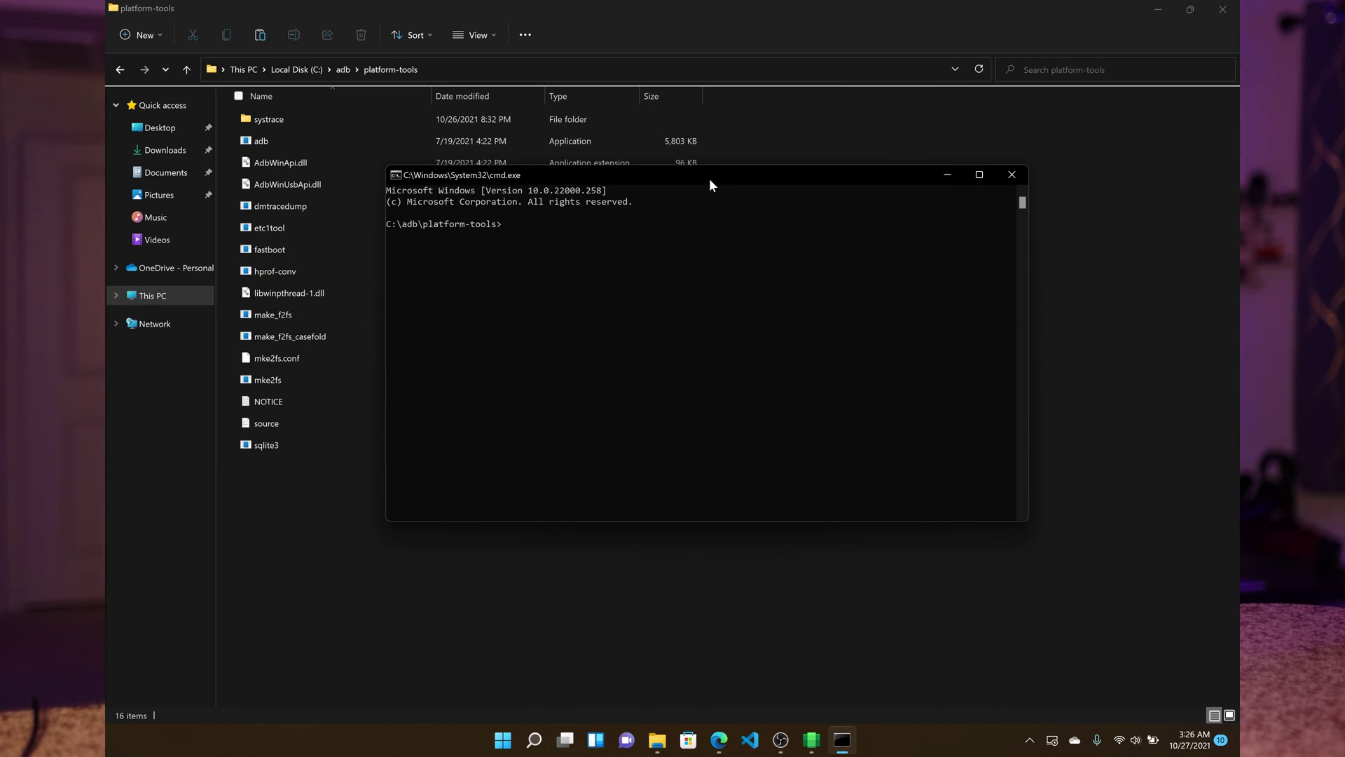
pyautogui.write('adb co')
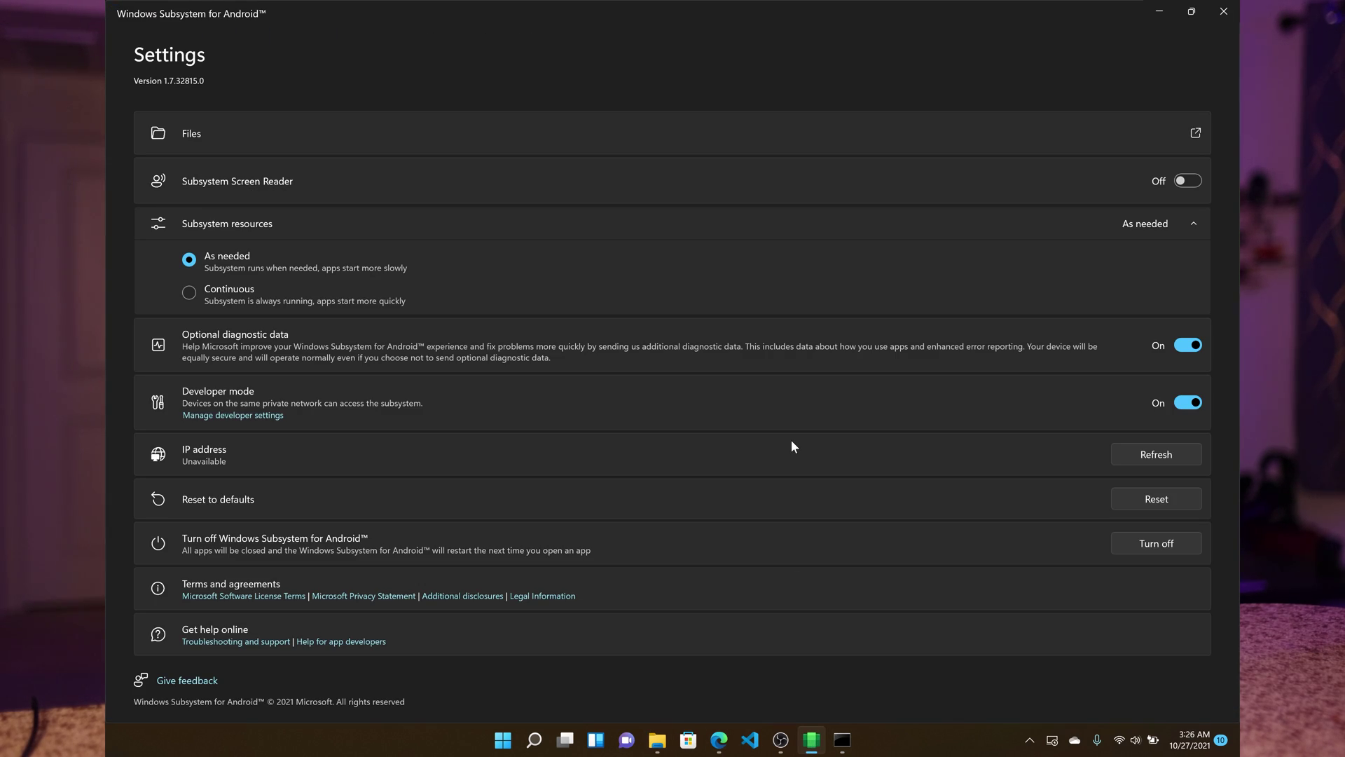
# Step: Refresh the subsystem IP, connect adb to 127.0.0.1:58526, and open an adb shell
pyautogui.click(1156, 460)
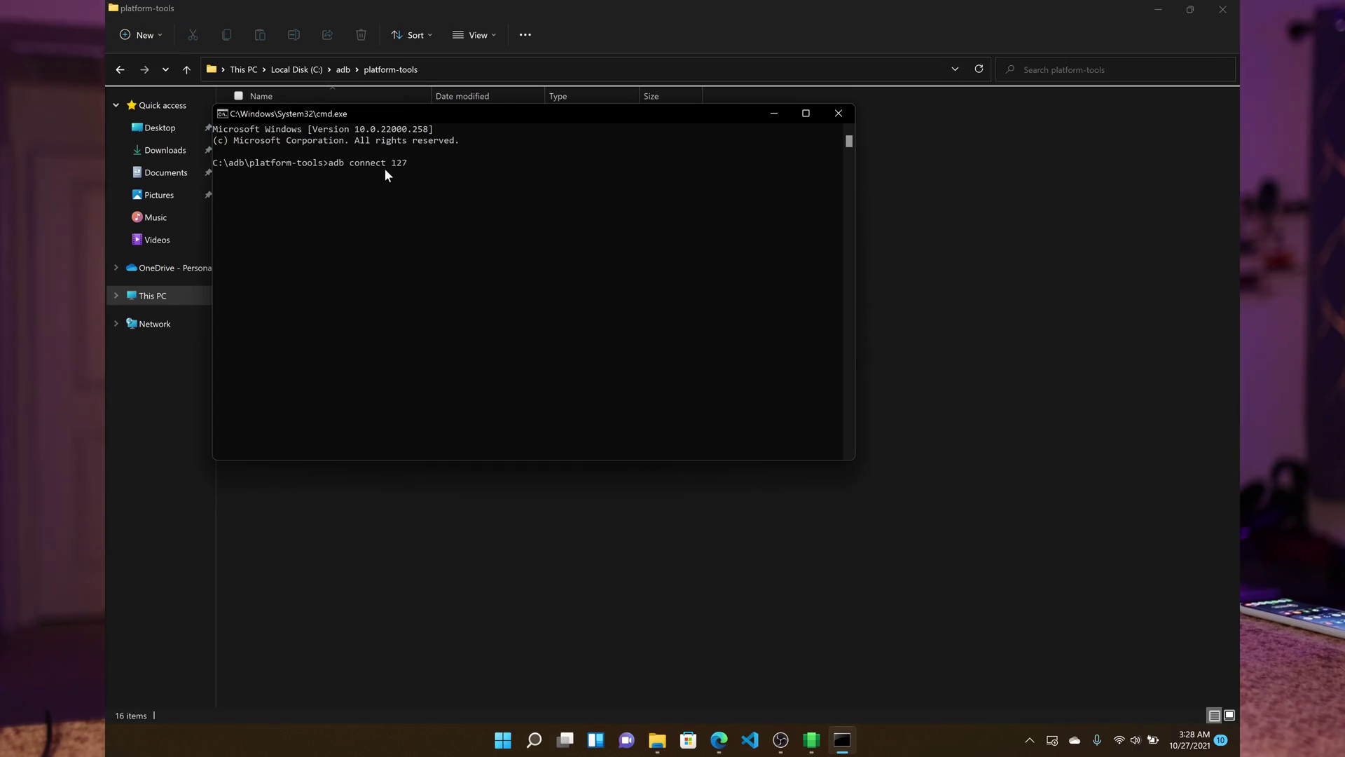
pyautogui.write('0.0.1:')
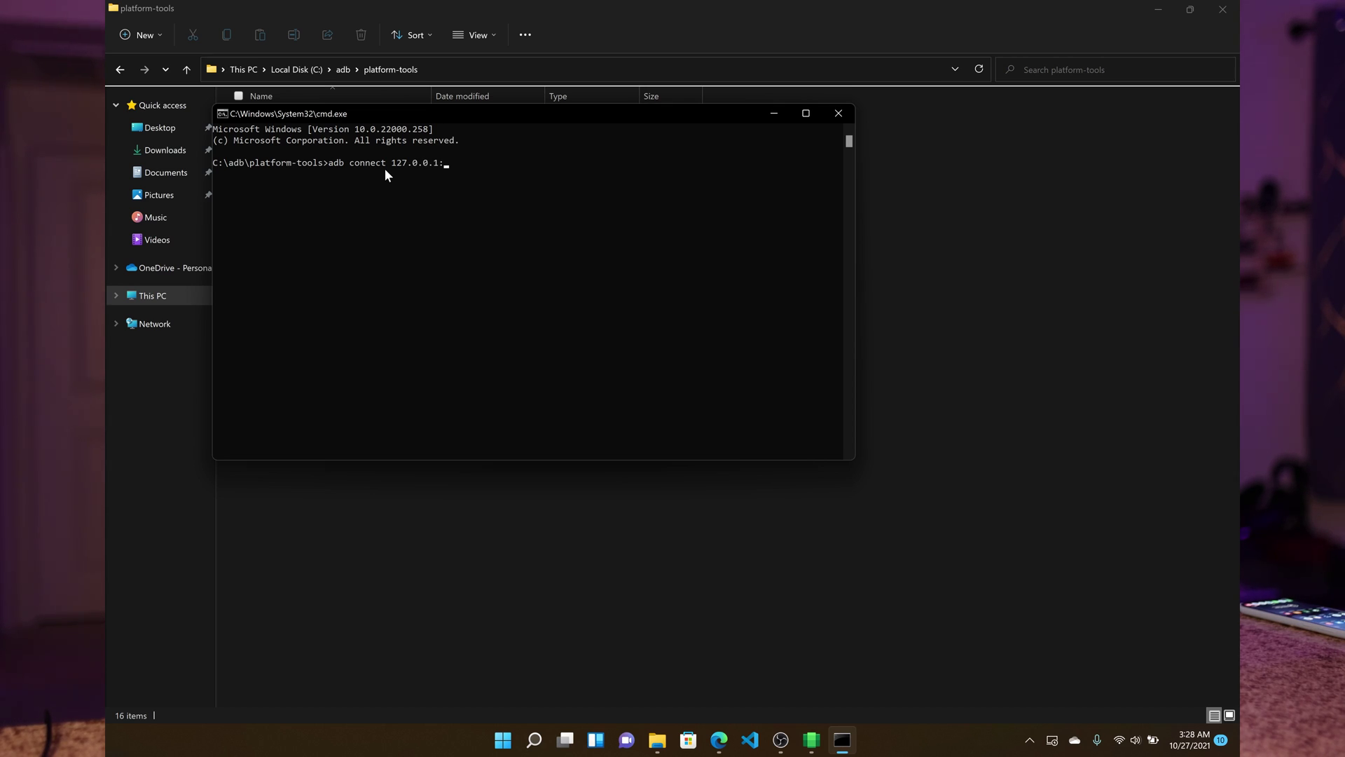
pyautogui.write('58526')
pyautogui.press('Return')
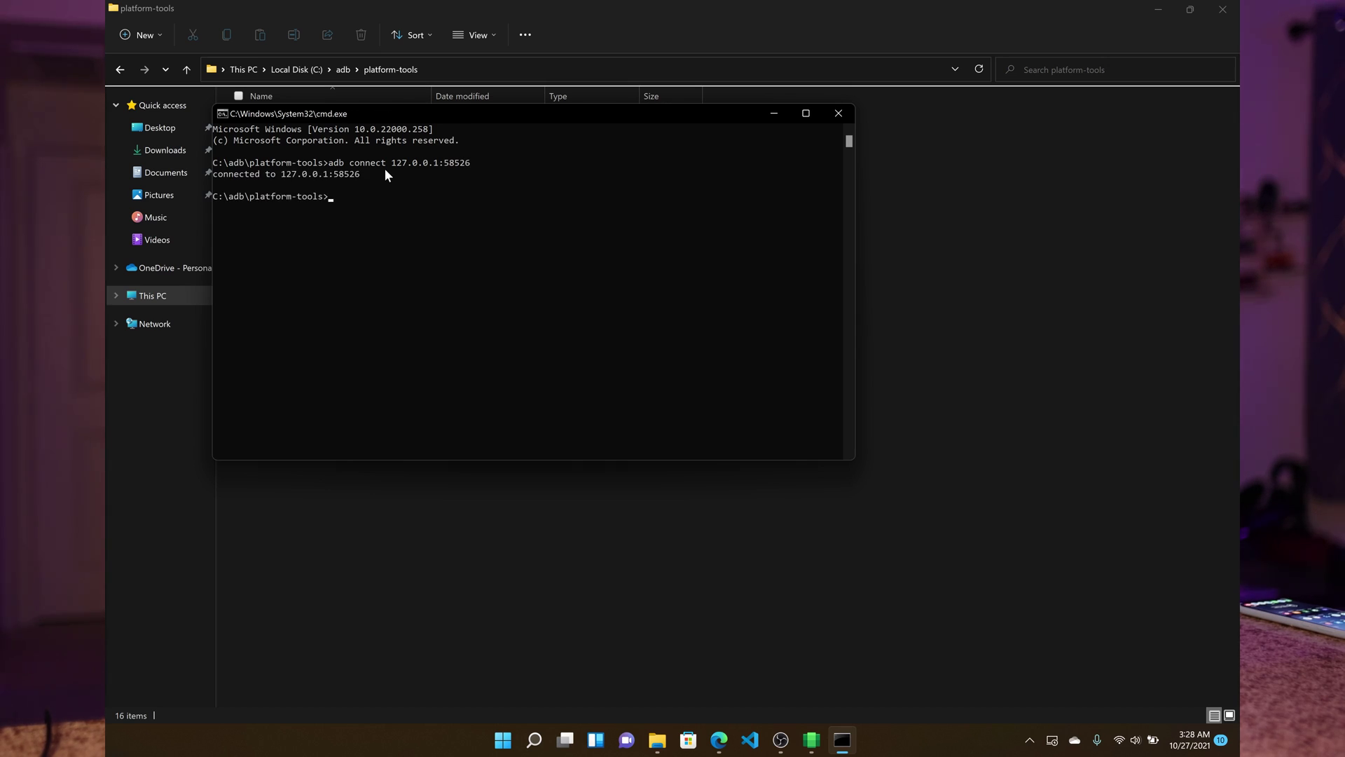
pyautogui.write('adb shell')
pyautogui.press('Return')
# Step: Gain root with su, run setenforce 0, and search Windows for 'play'
pyautogui.write('su')
pyautogui.press('Return')
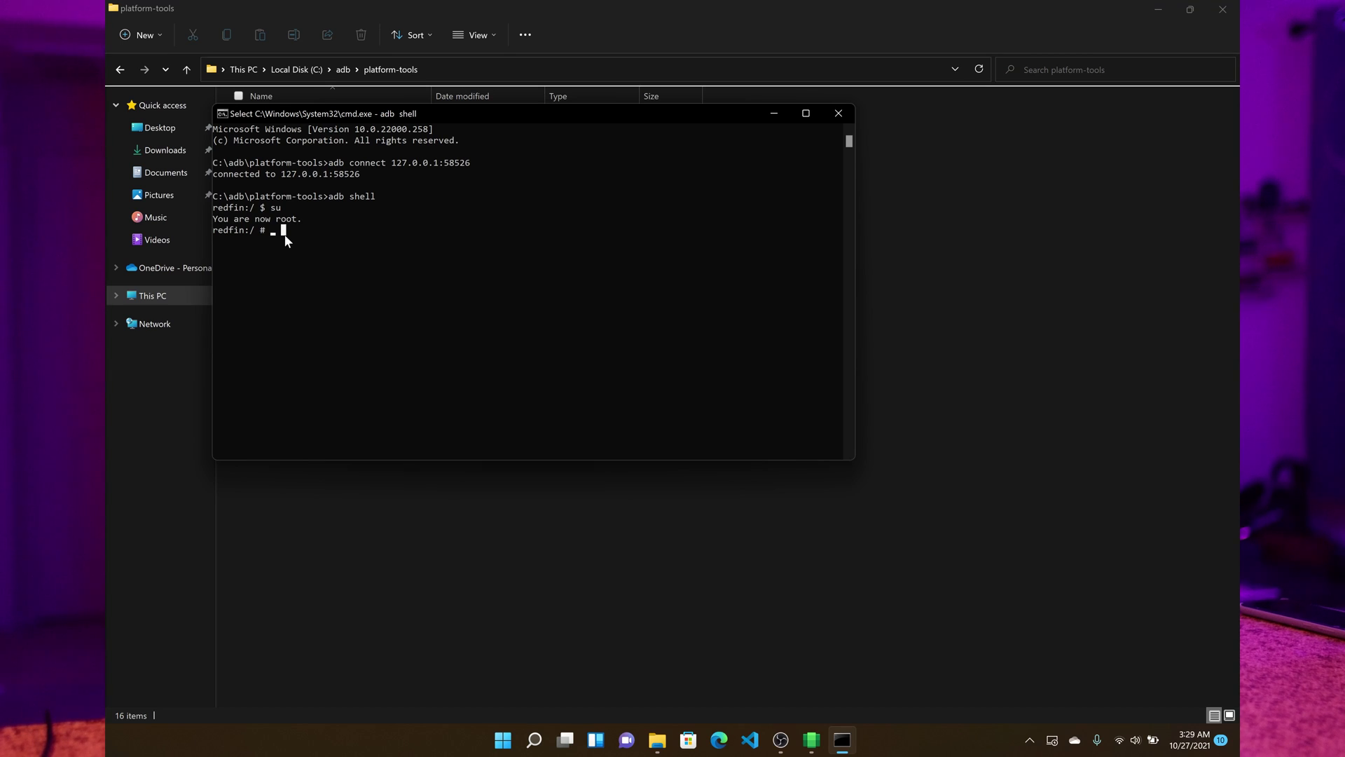
pyautogui.write('setenforce 0')
pyautogui.press('Return')
pyautogui.click(534, 739)
pyautogui.write('play')
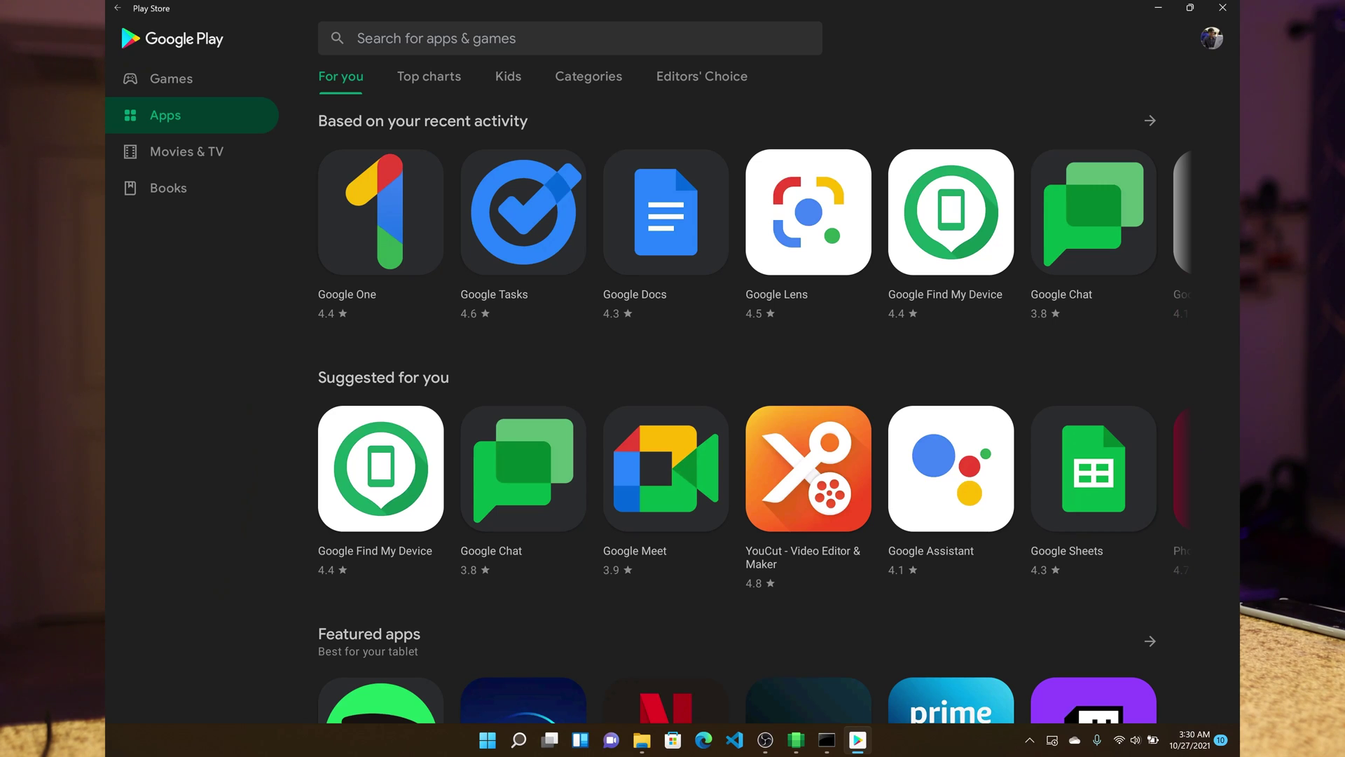
# Step: Scroll through the Play Store For you recommendations
pyautogui.scroll(-5, 735, 421)
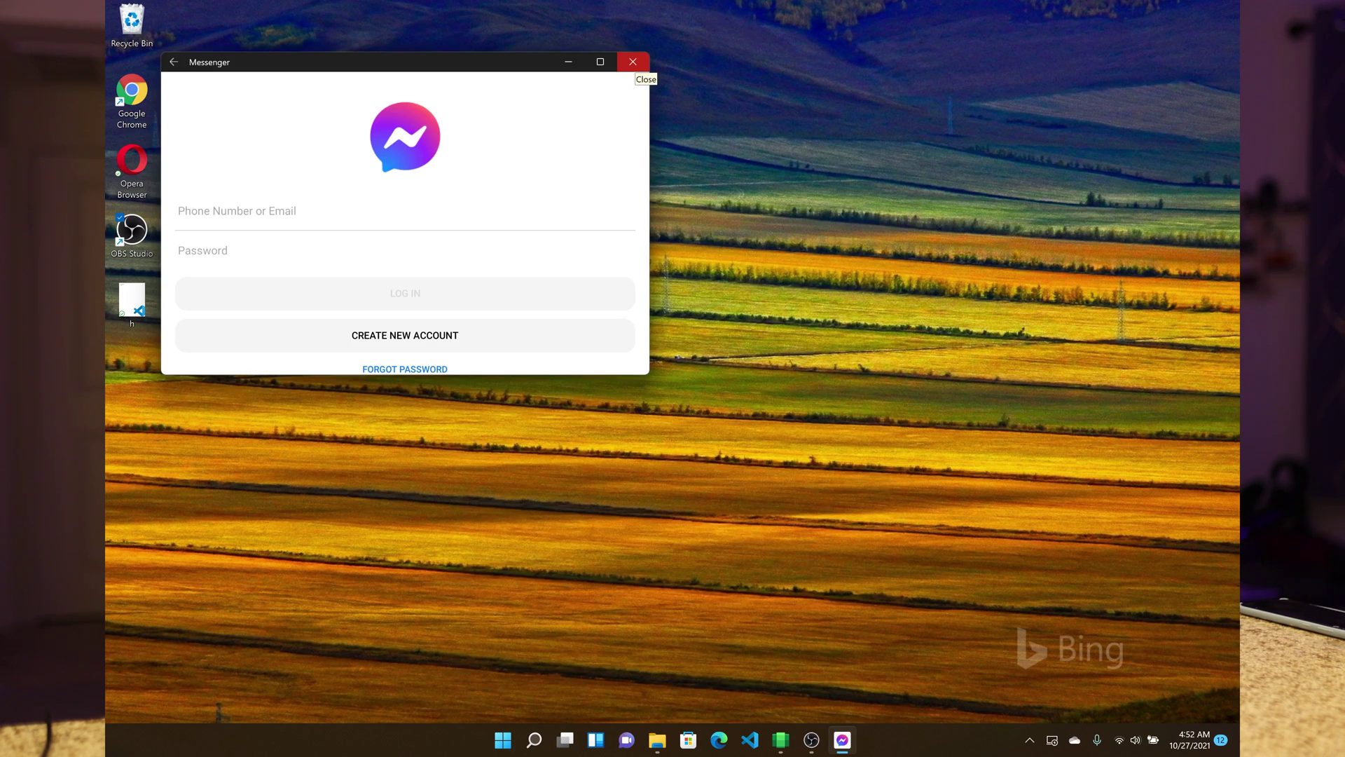
# Step: Snap Play Store and Facebook to the right half and Instagram to the left half
pyautogui.press('super')
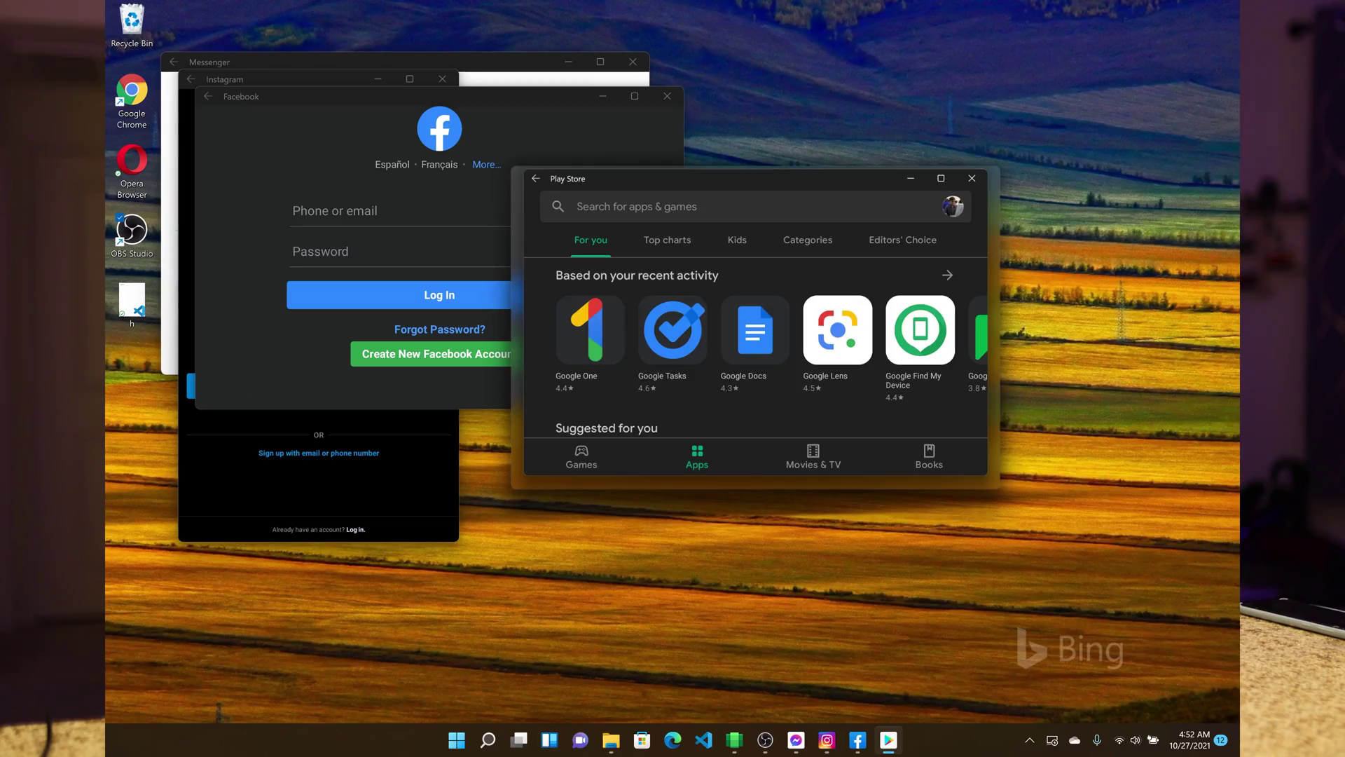
pyautogui.press('super+Right')
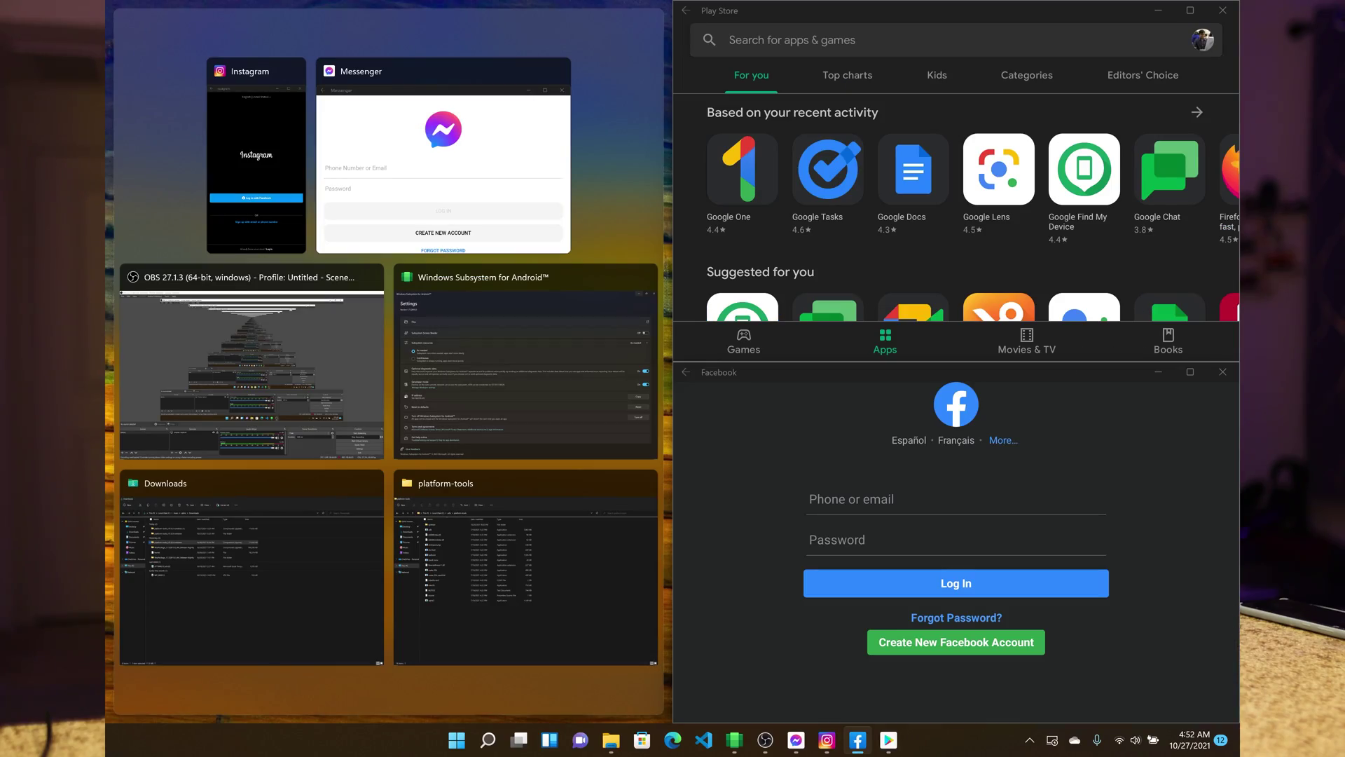
pyautogui.press('Return')
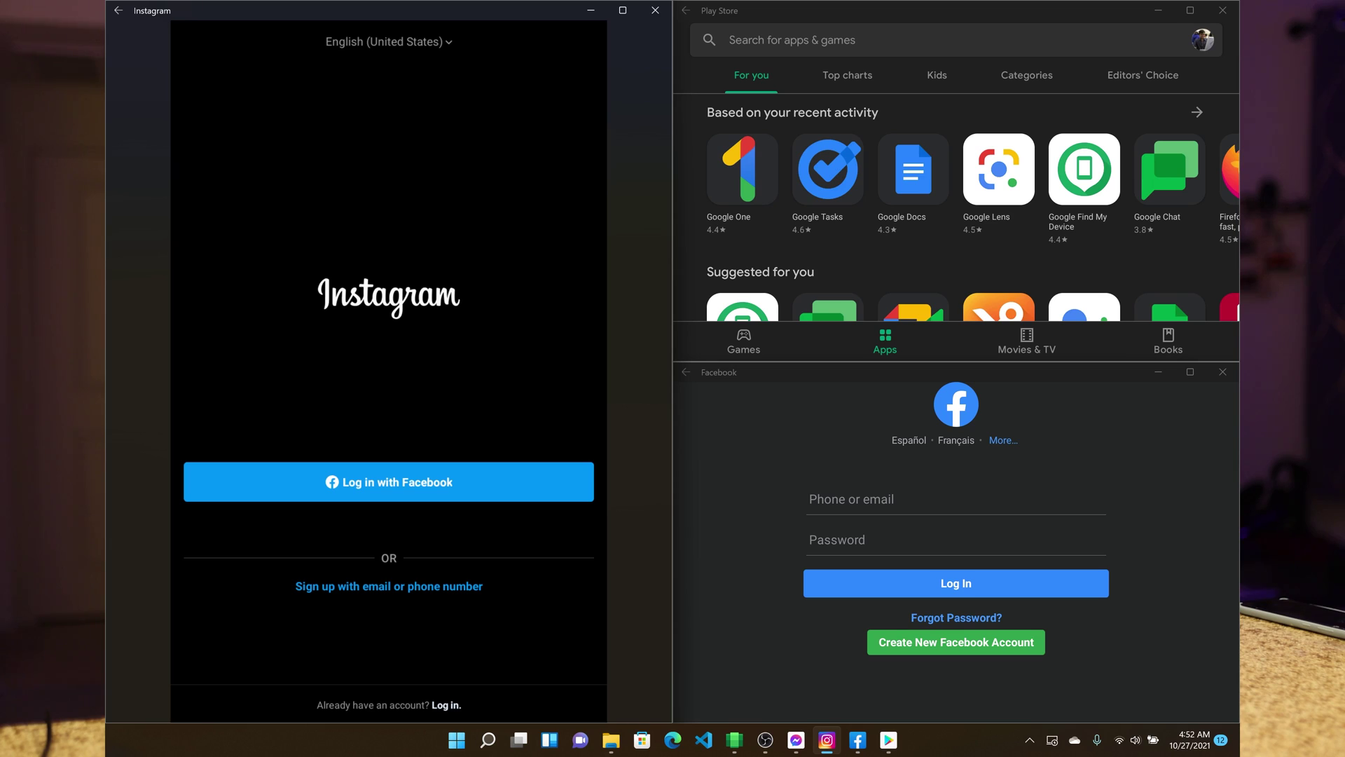